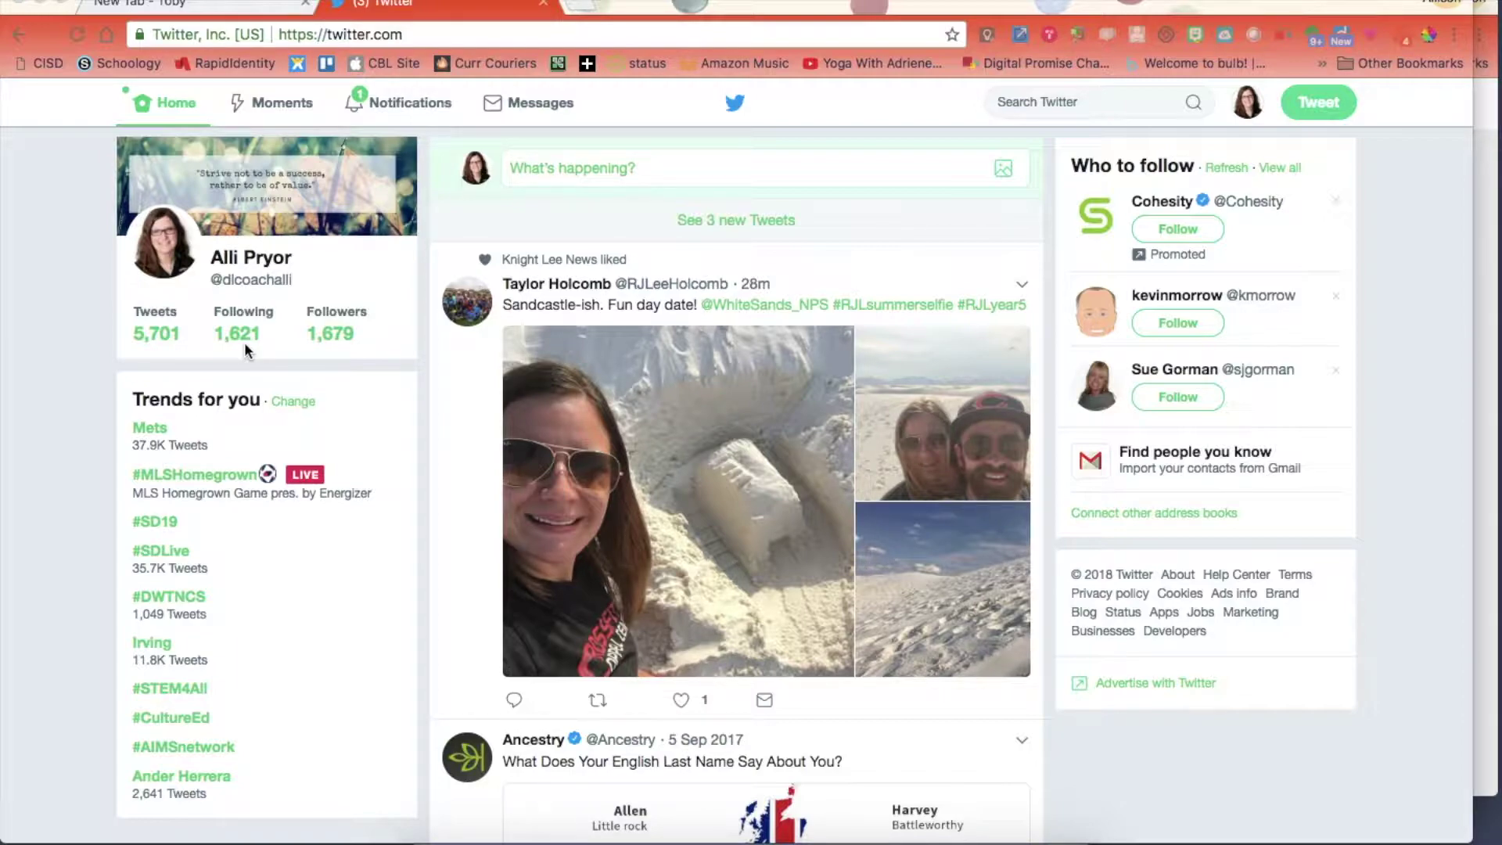
Go from the Home feed to your own profile and show its Lists.
scroll(735, 649, down, 10)
scroll(736, 655, down, 15)
scroll(735, 656, down, 12)
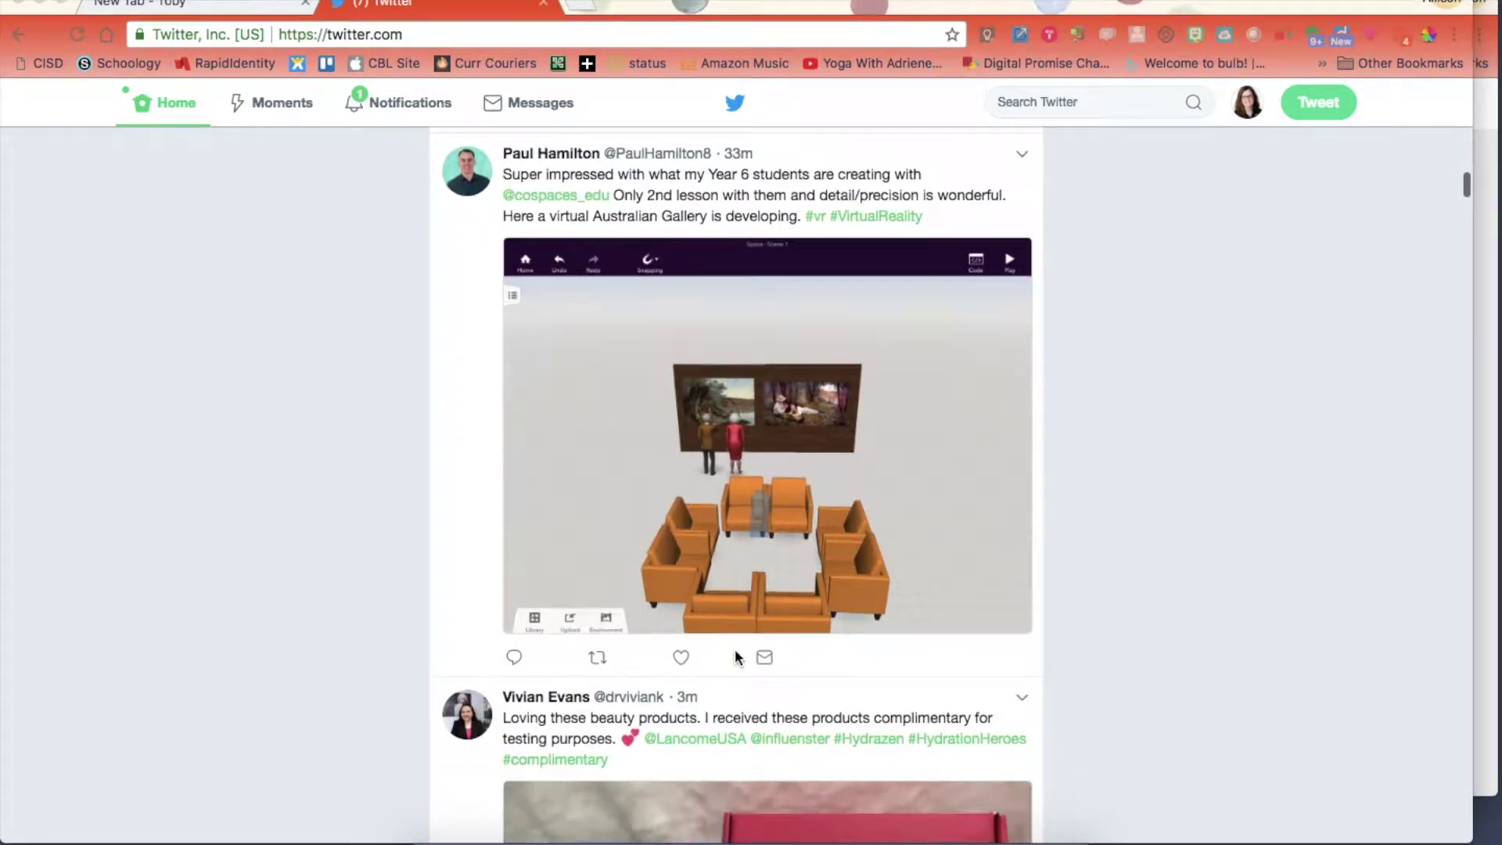
scroll(735, 654, up, 20)
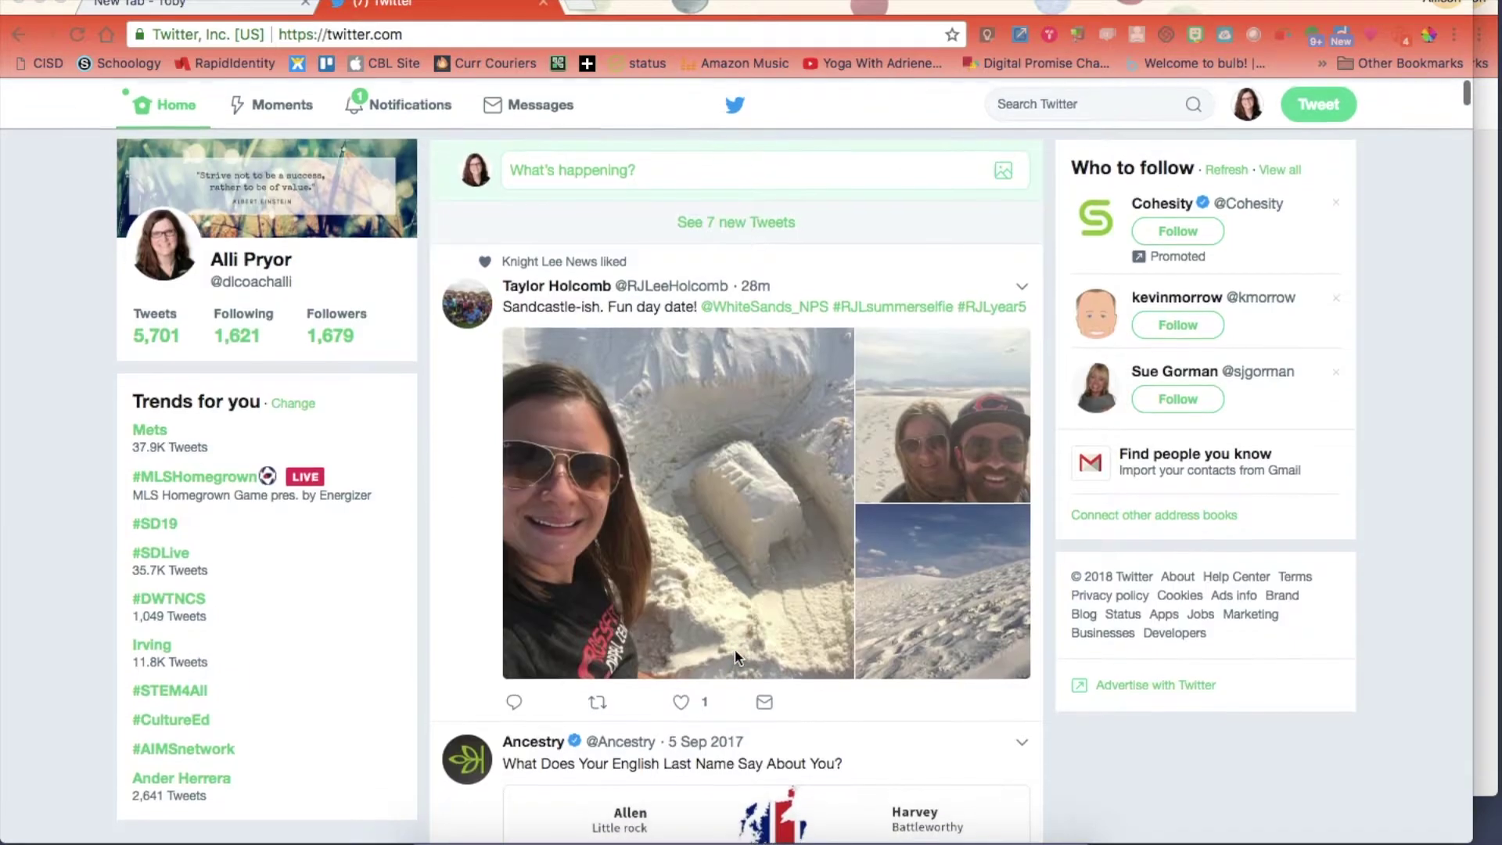
click(715, 224)
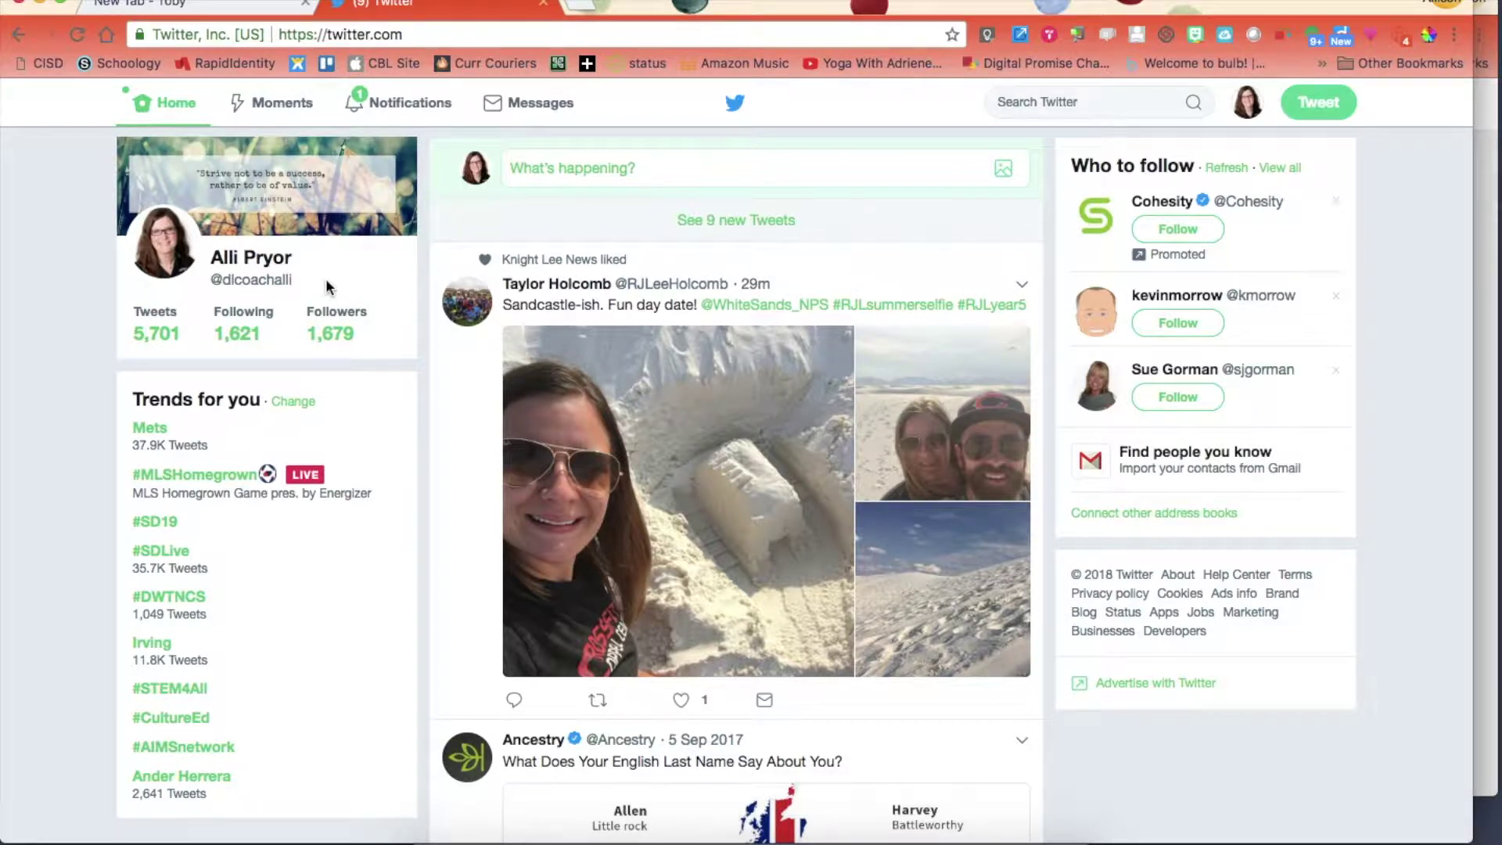
click(259, 265)
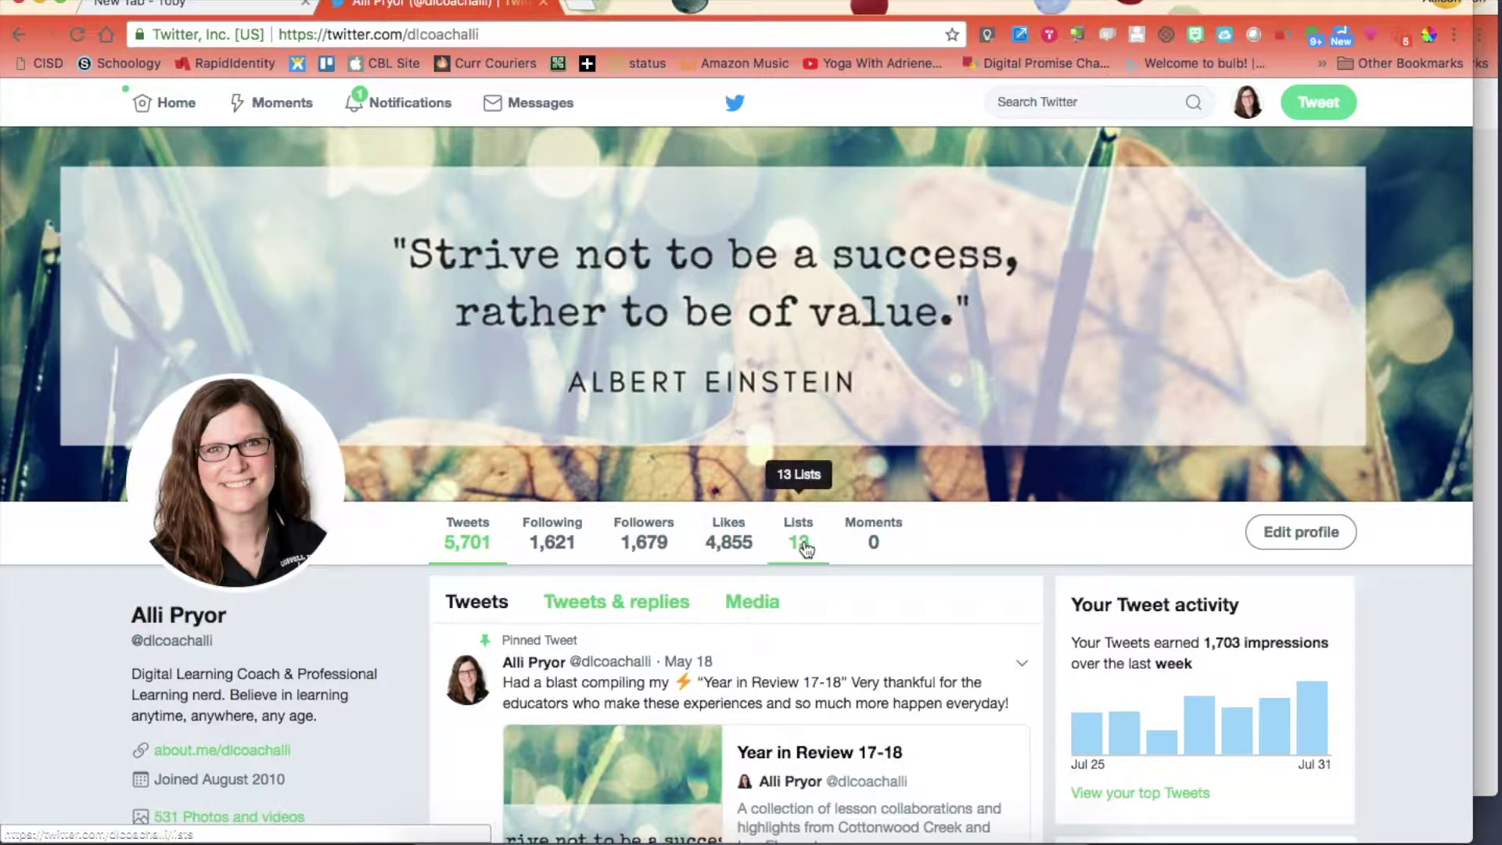
click(806, 550)
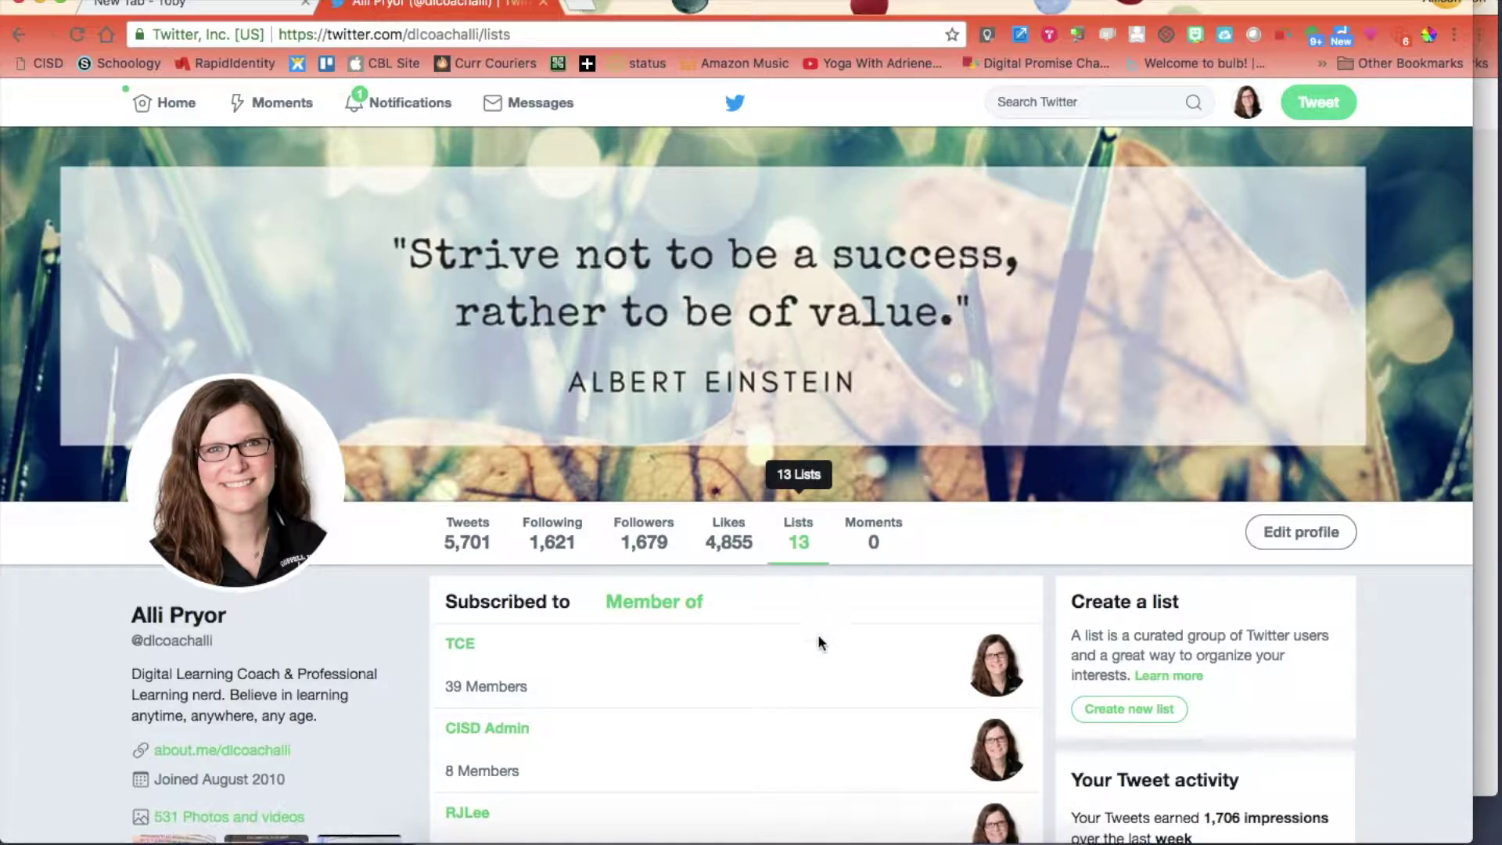
Browse the lists overview, including TCE and CISD Admin, and open the DLCs list.
scroll(819, 639, down, 3)
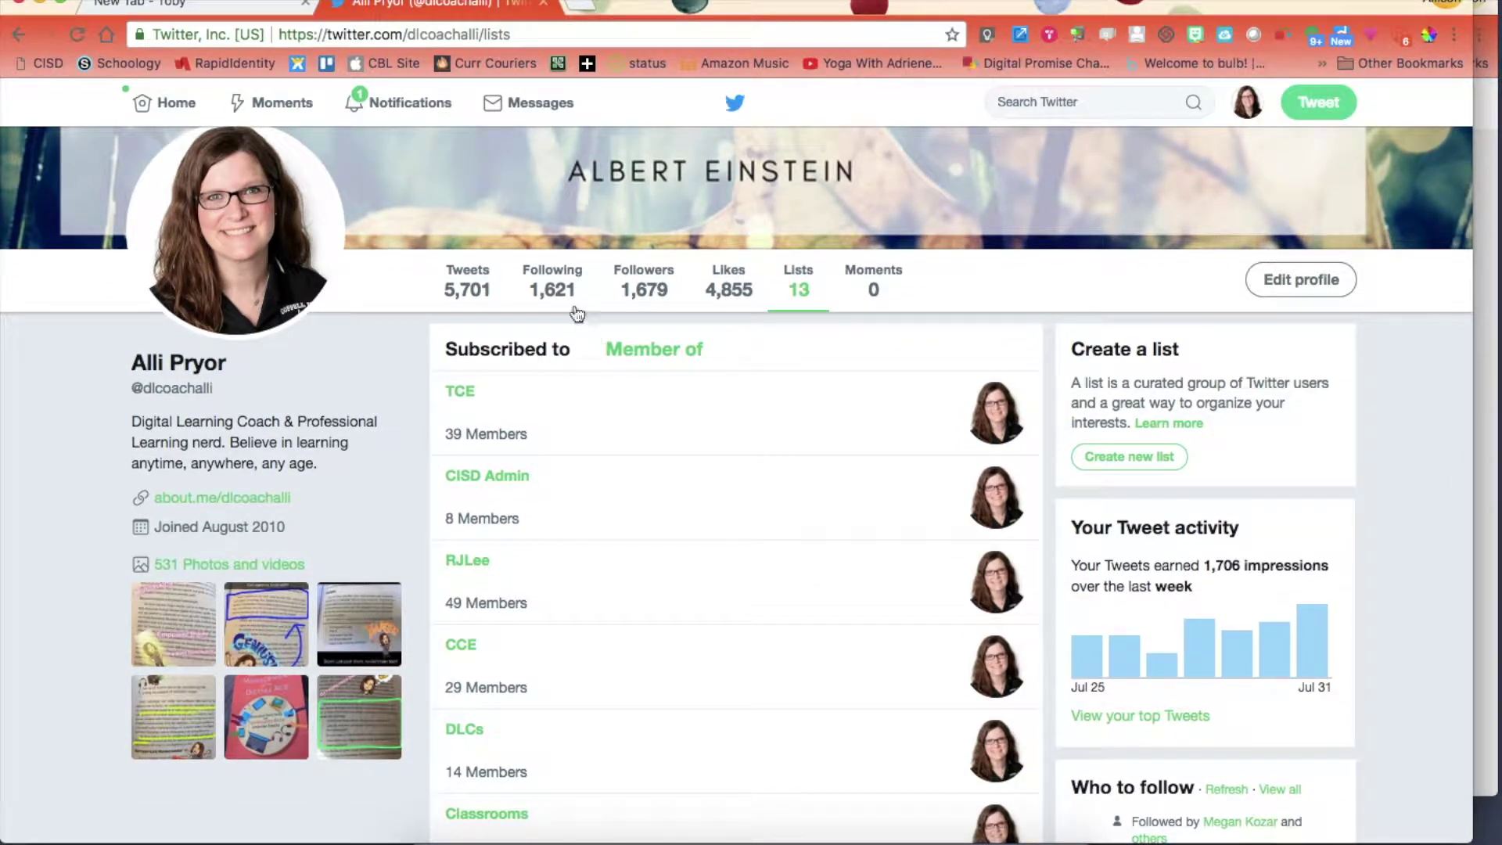
scroll(655, 465, down, 2)
scroll(658, 466, down, 3)
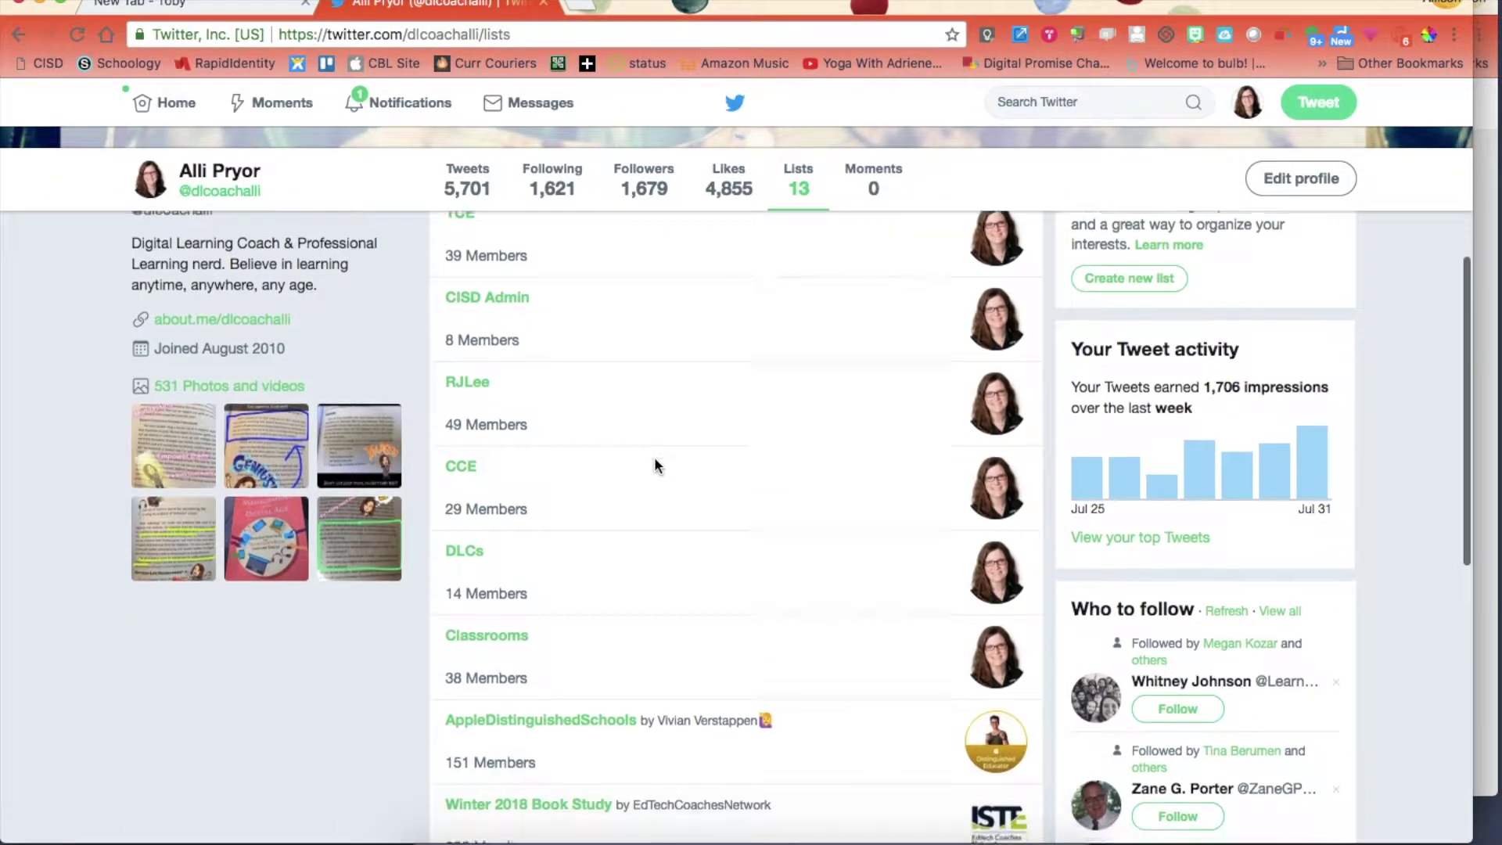
scroll(657, 466, up, 4)
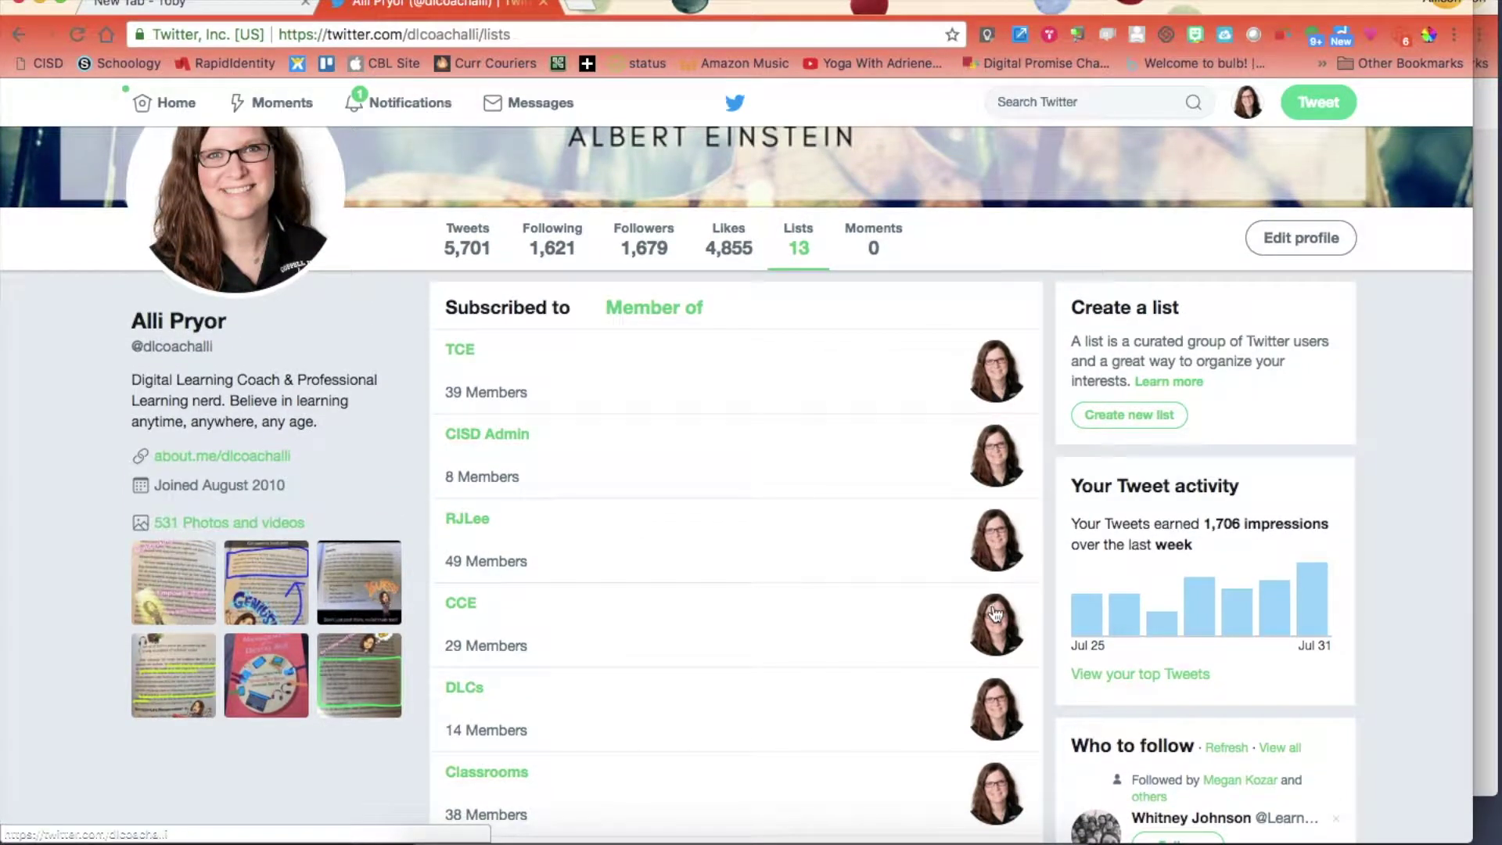
right_click(698, 690)
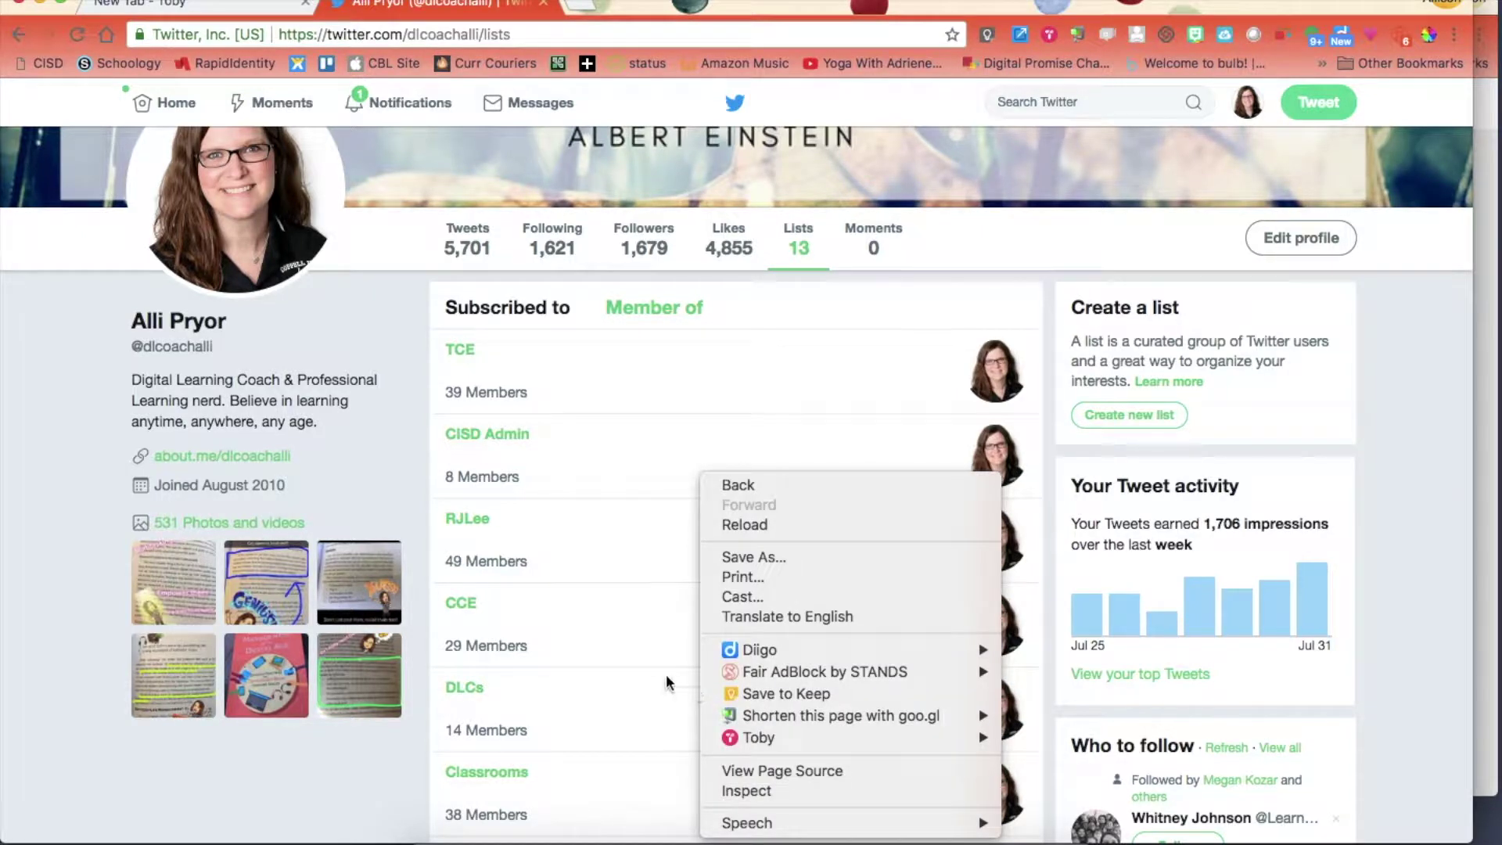
click(661, 679)
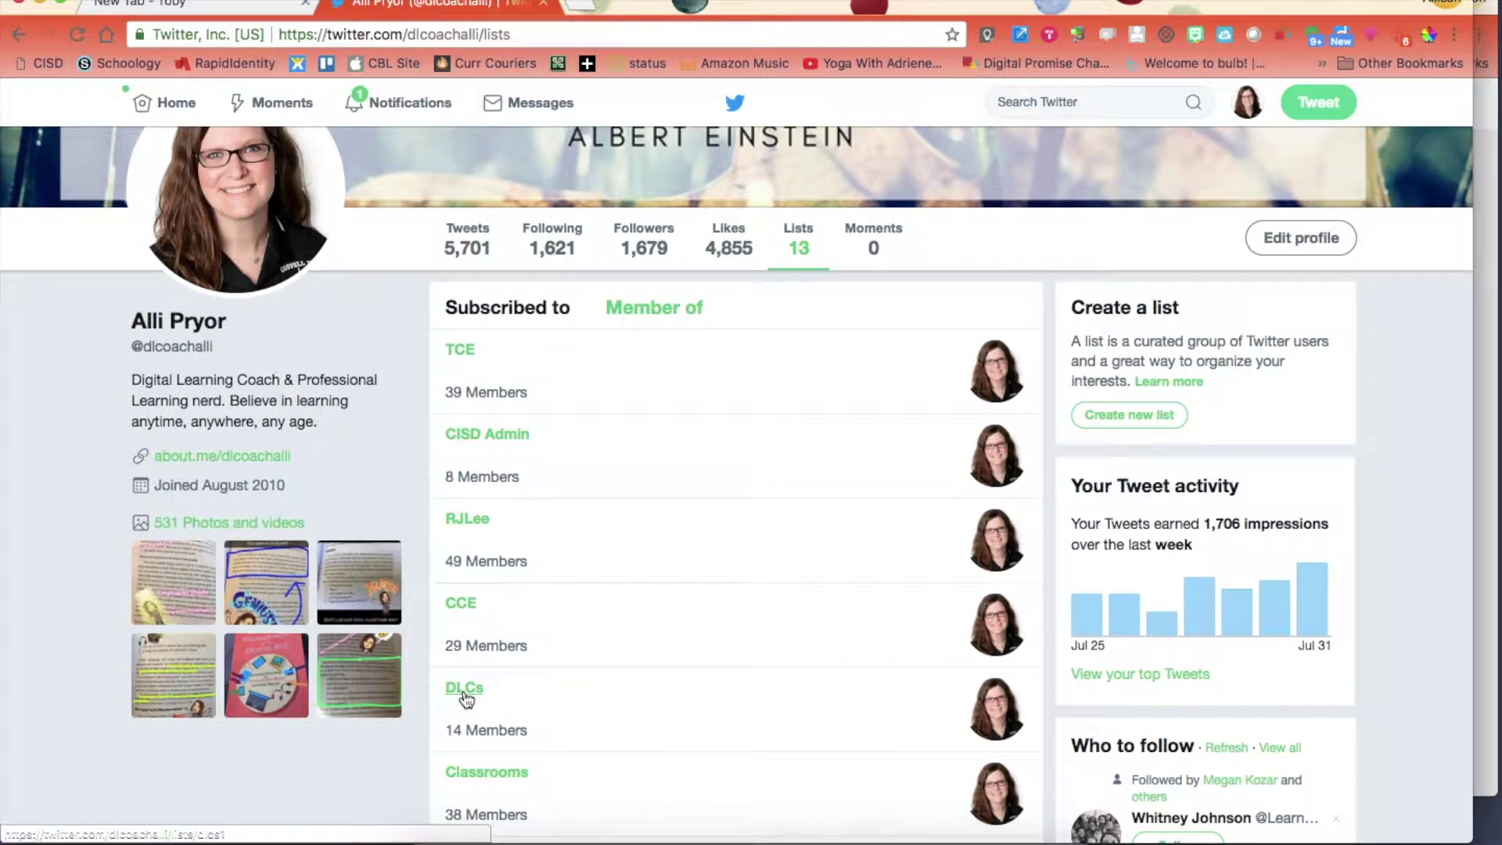
click(467, 688)
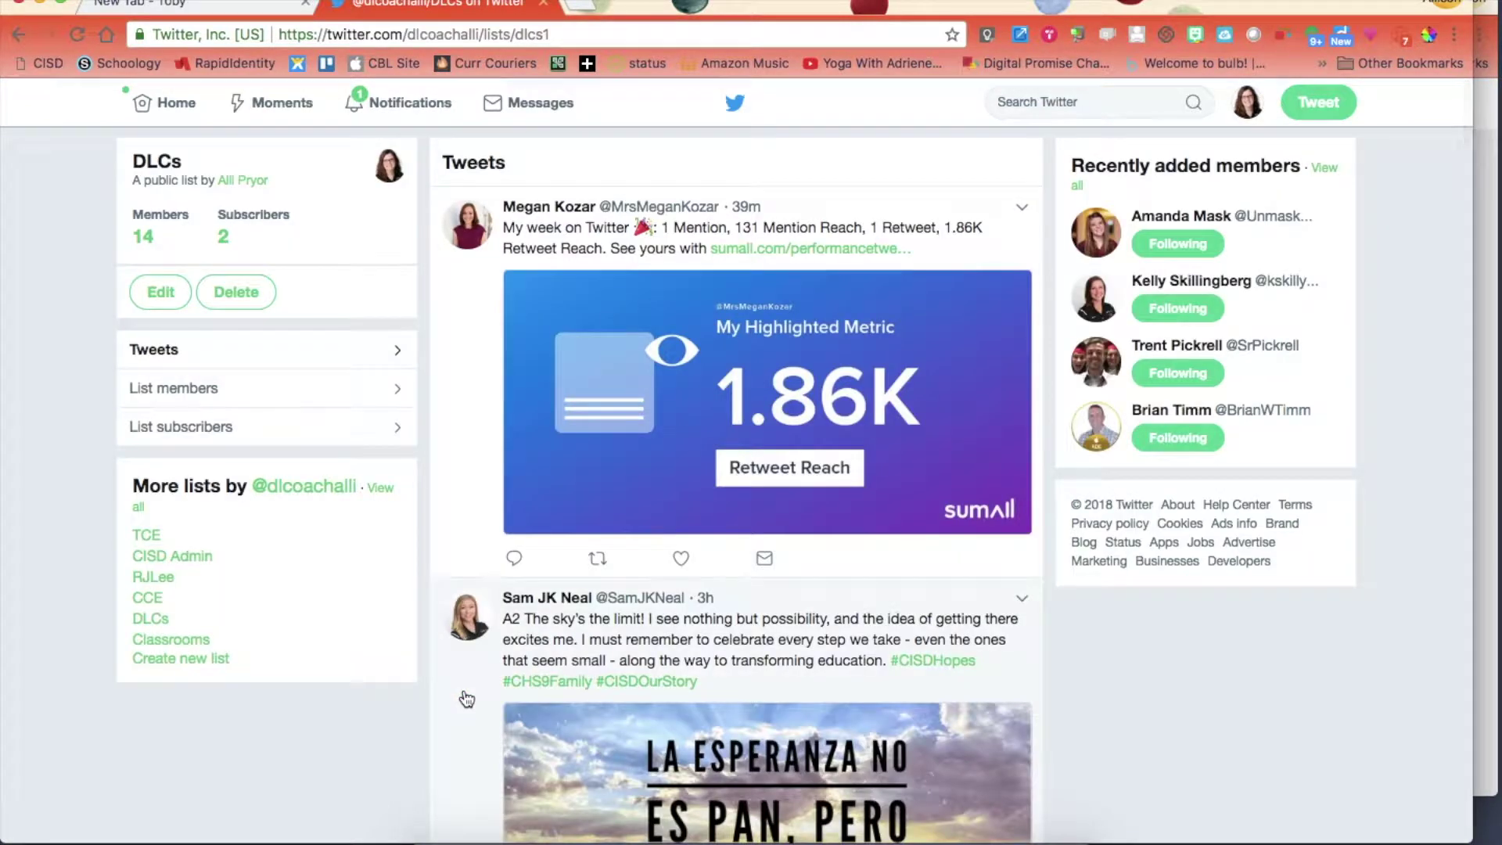
Scroll through the DLCs list's tweet feed, with its 14 members and 2 subscribers.
scroll(751, 680, down, 10)
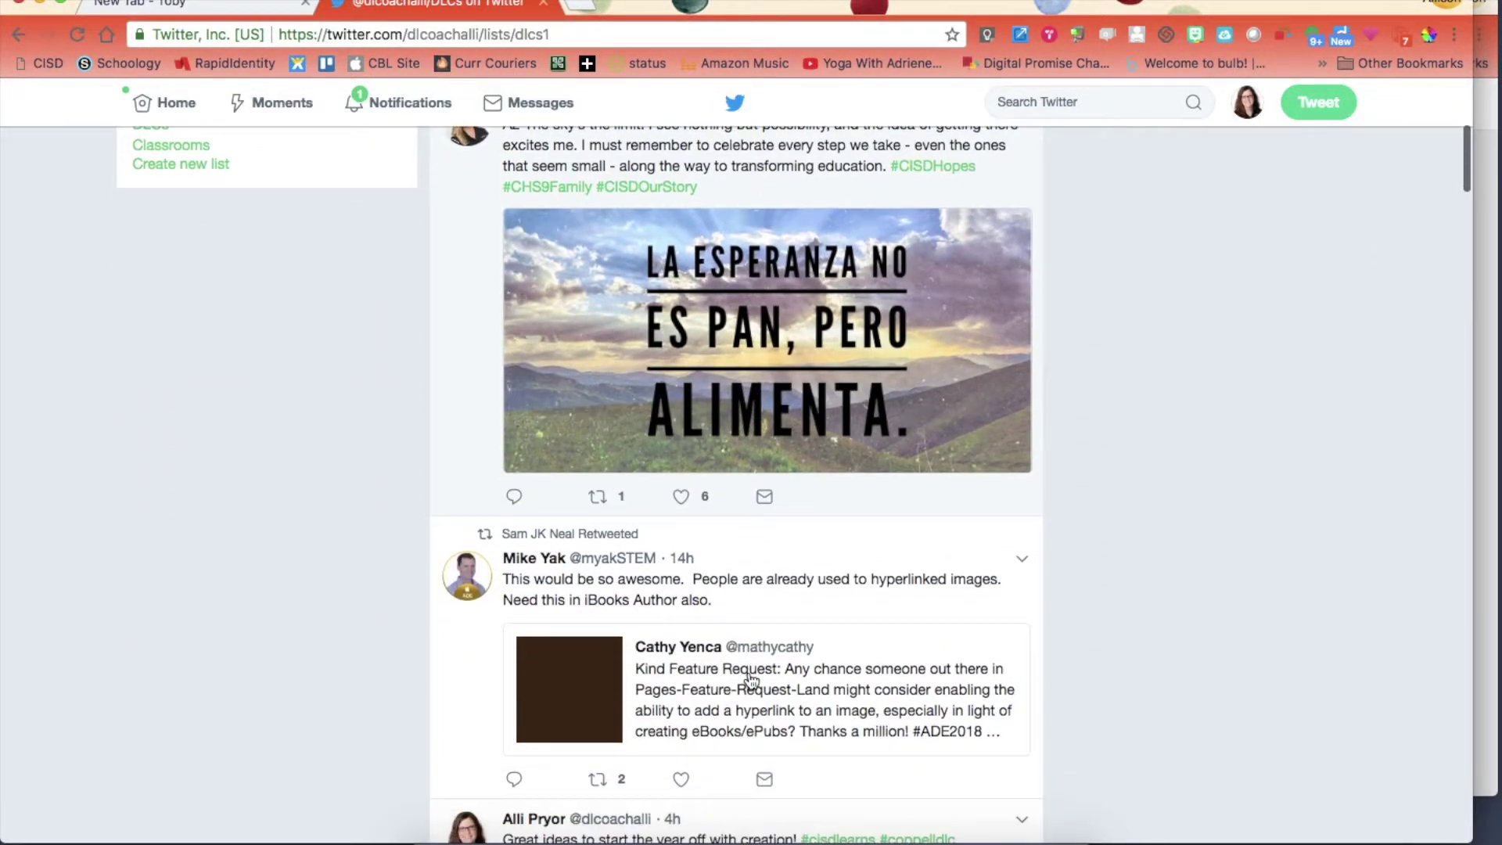
scroll(751, 679, down, 1)
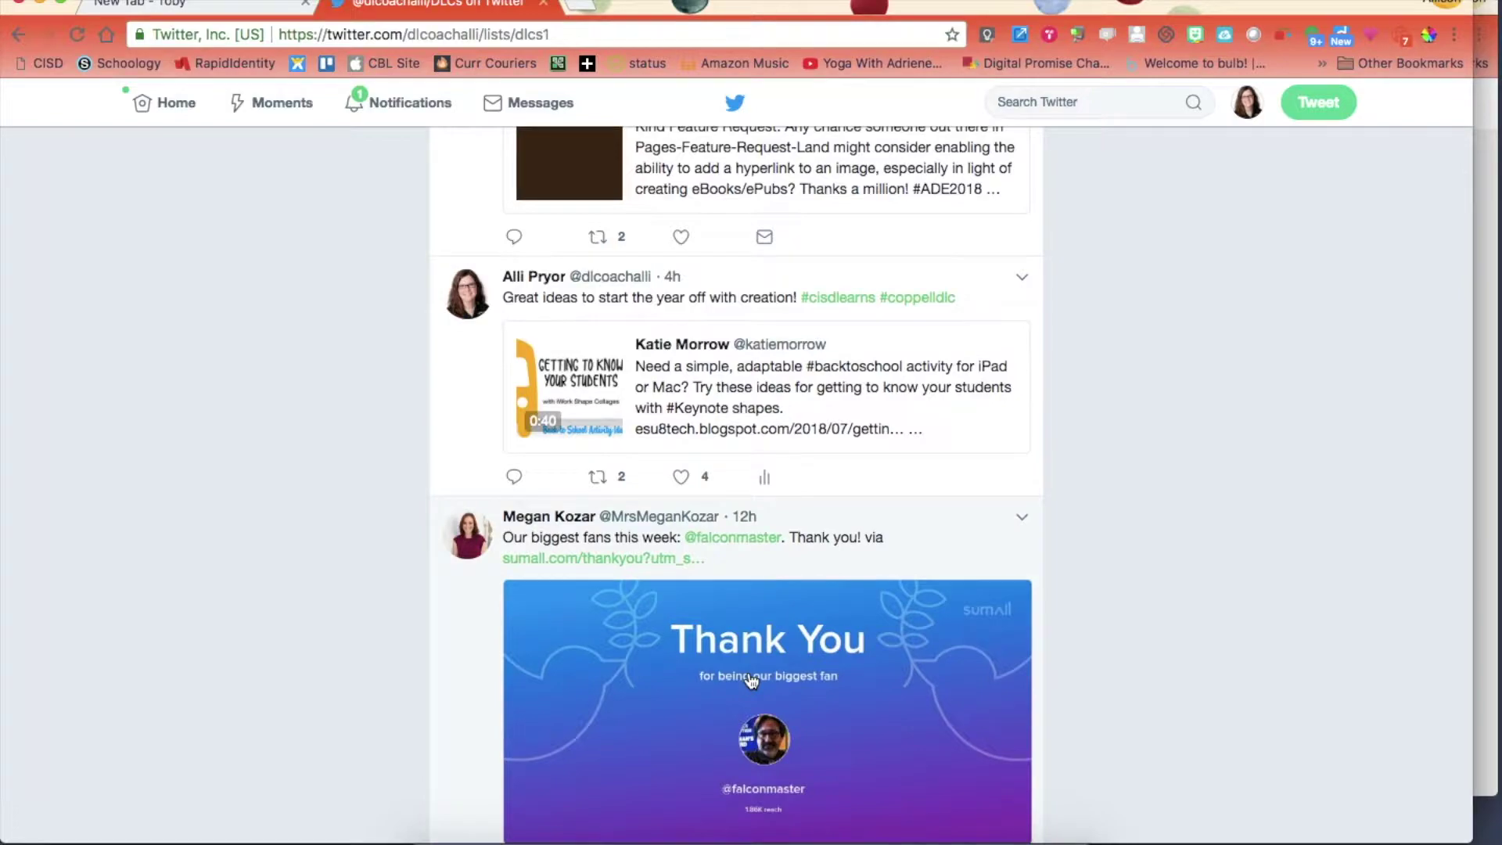
scroll(751, 680, up, 10)
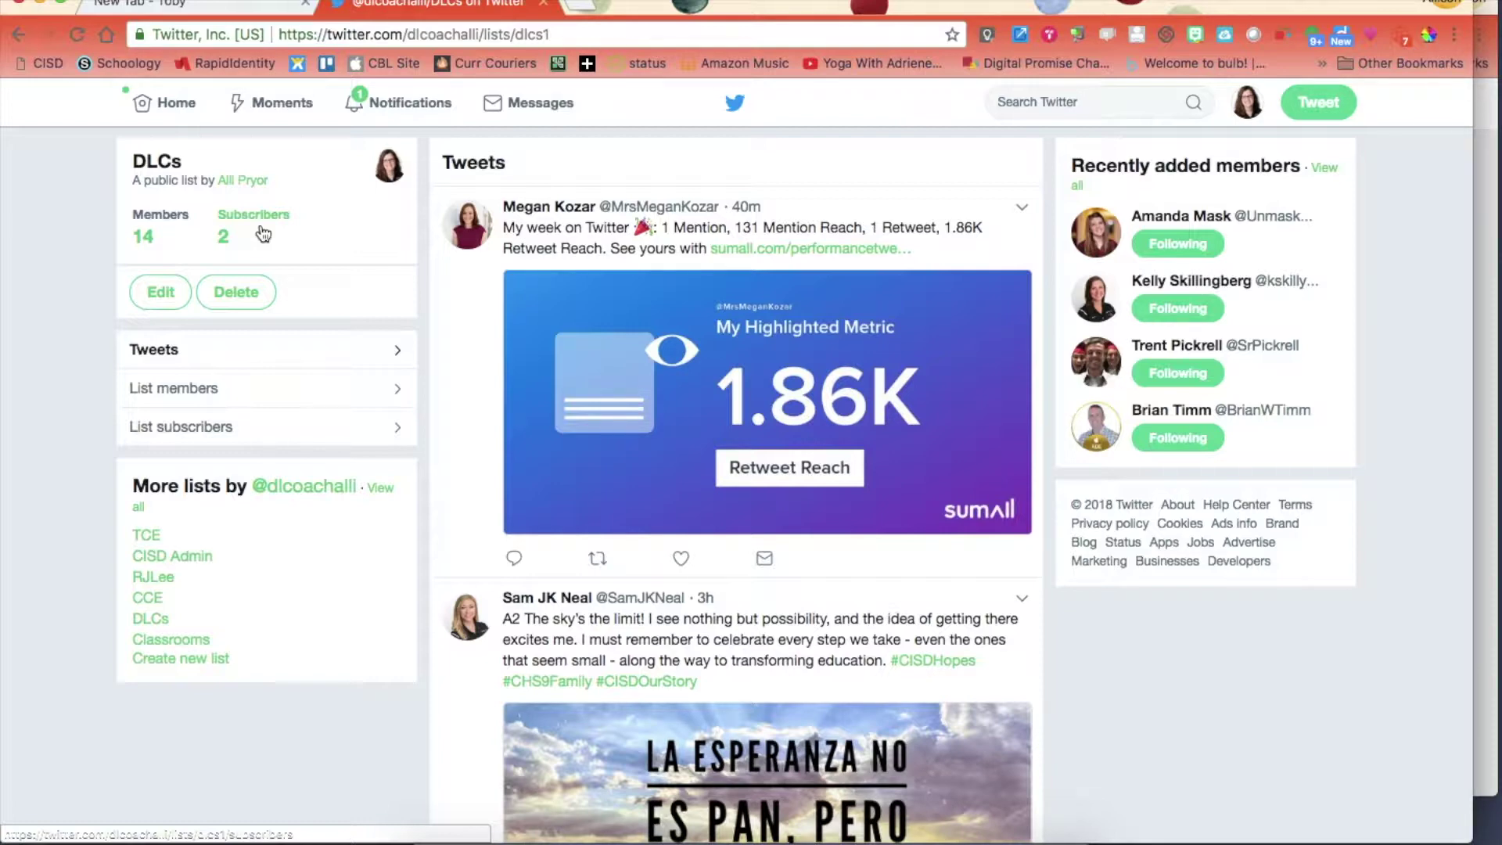
Return to the Lists overview and scroll through all 13 lists.
click(19, 39)
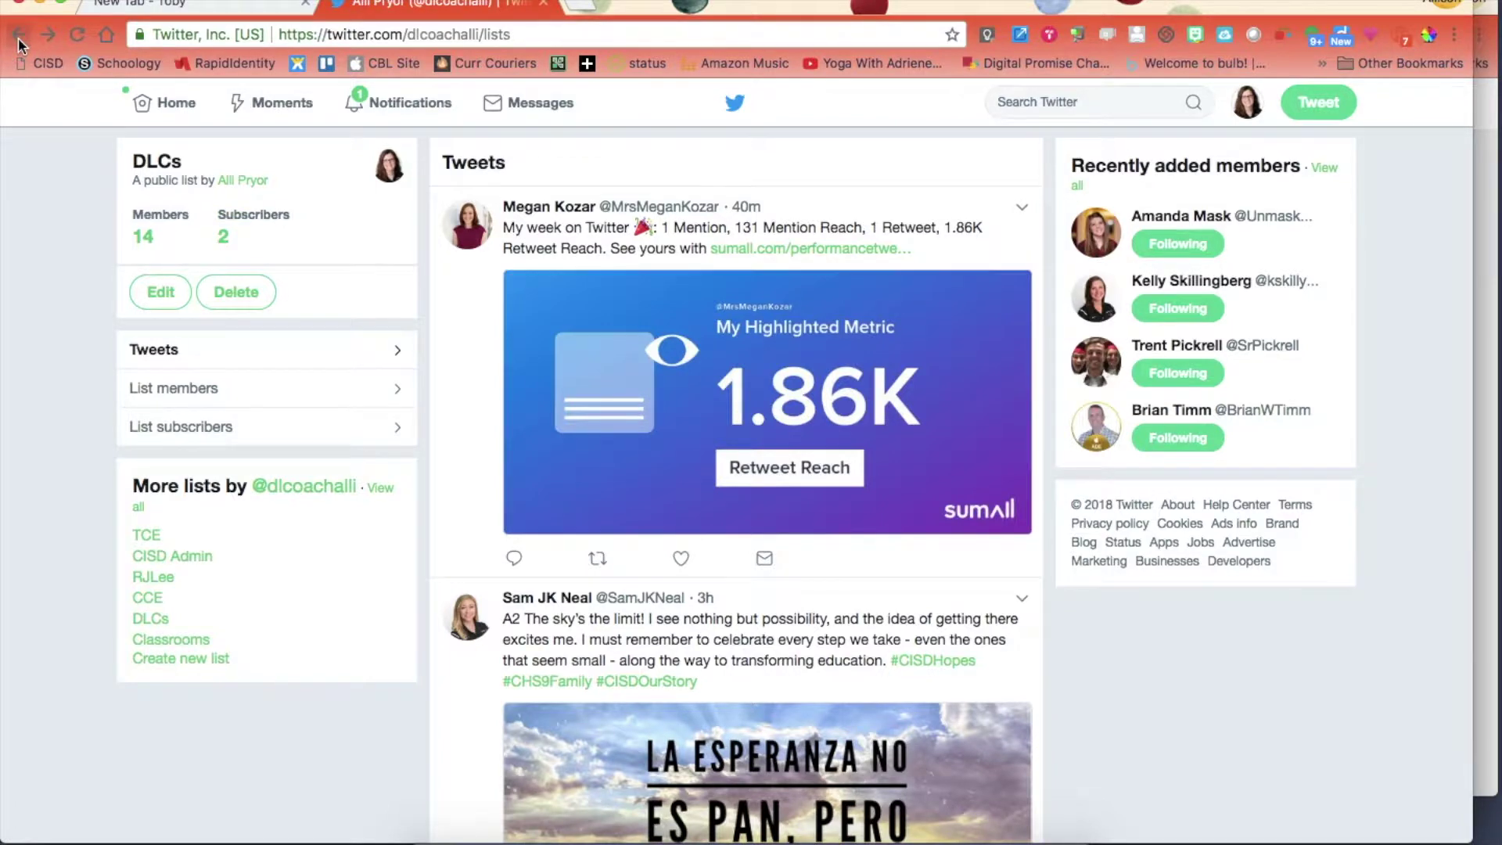
scroll(715, 487, down, 3)
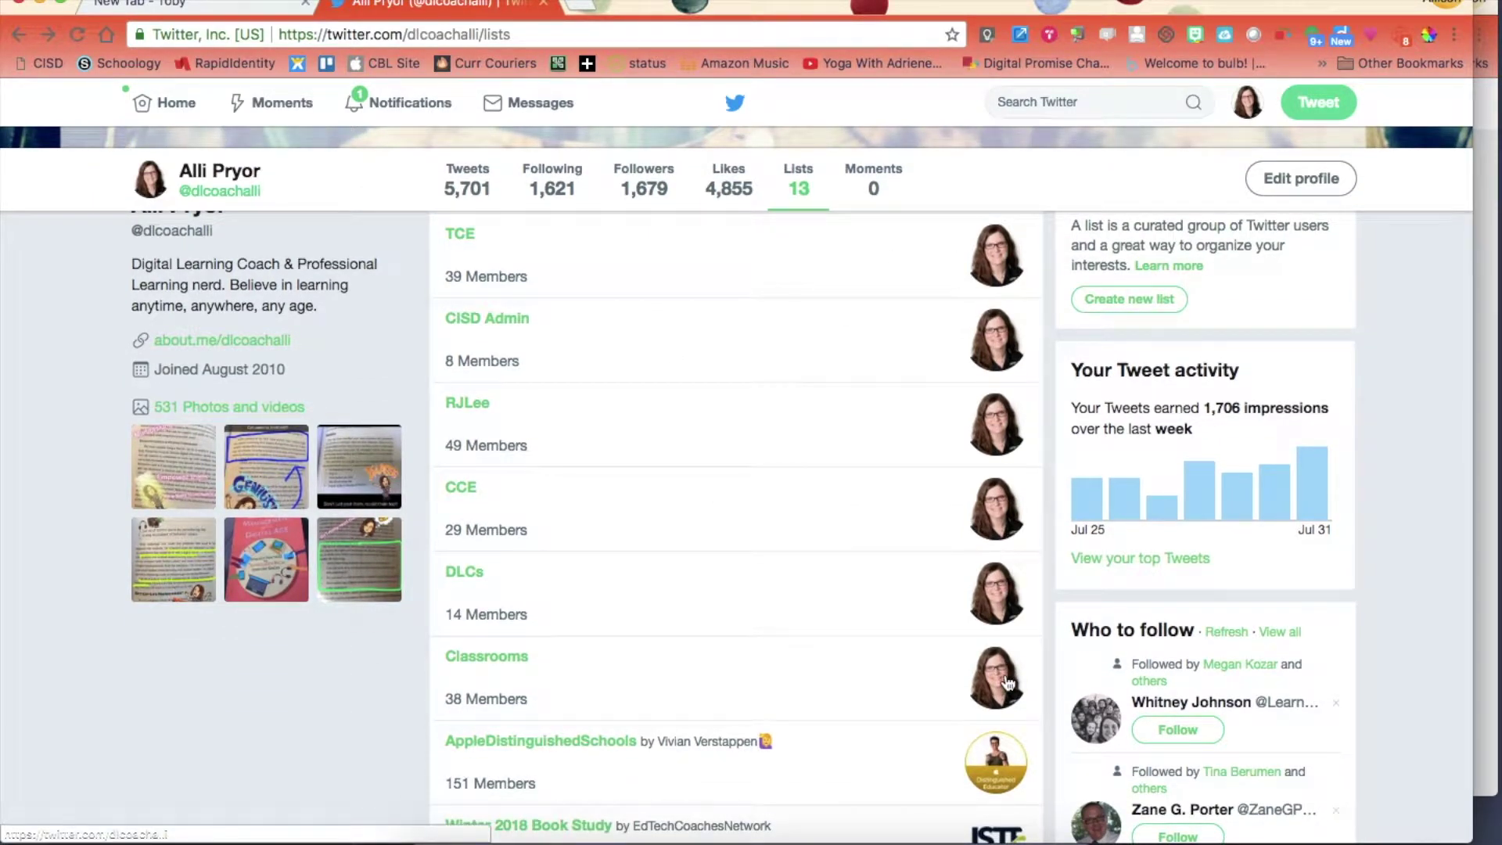
scroll(1007, 683, down, 5)
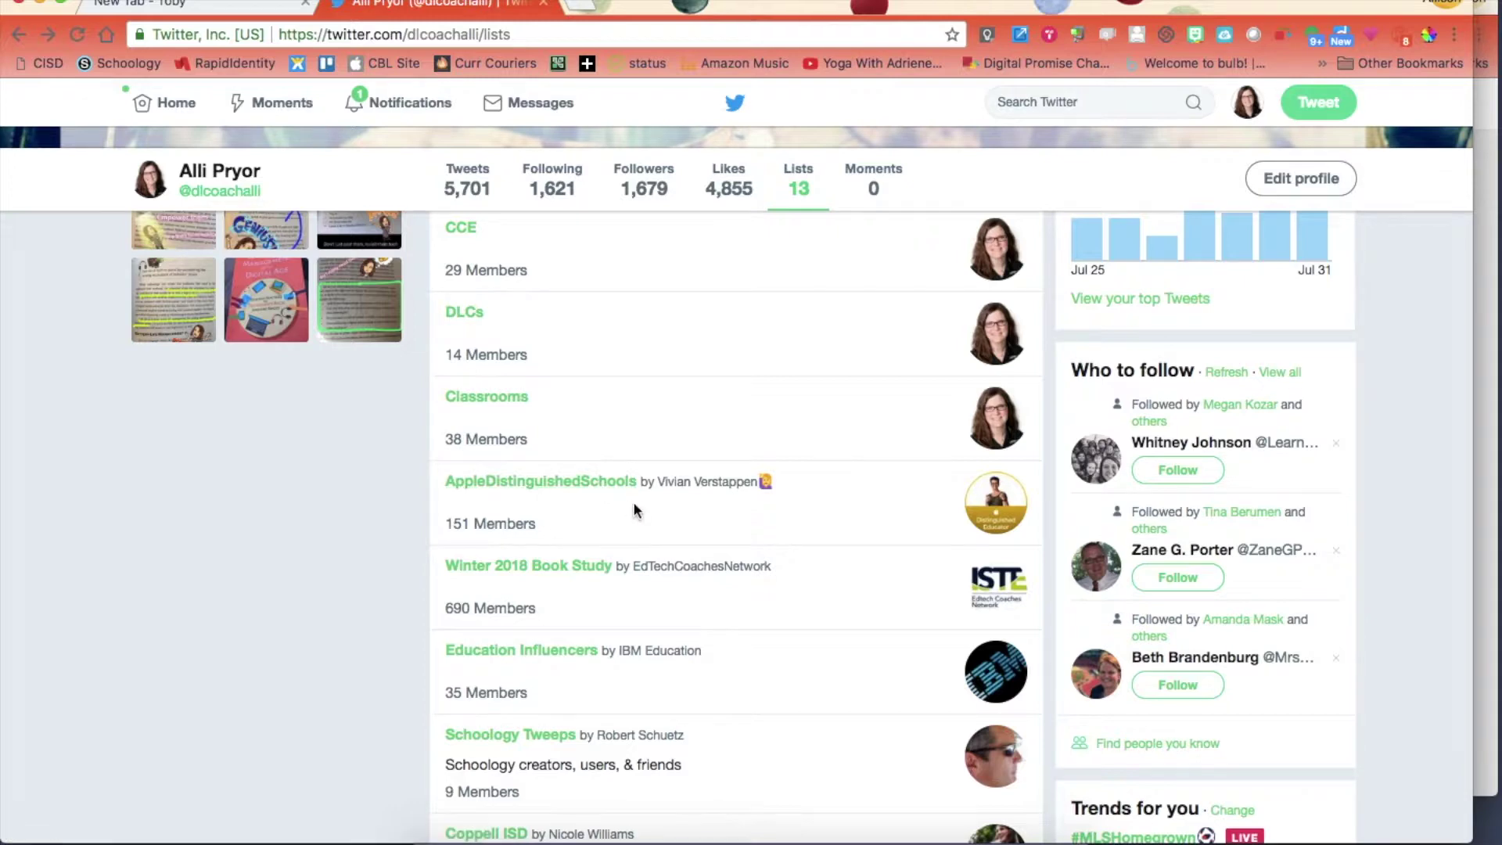
scroll(632, 501, up, 3)
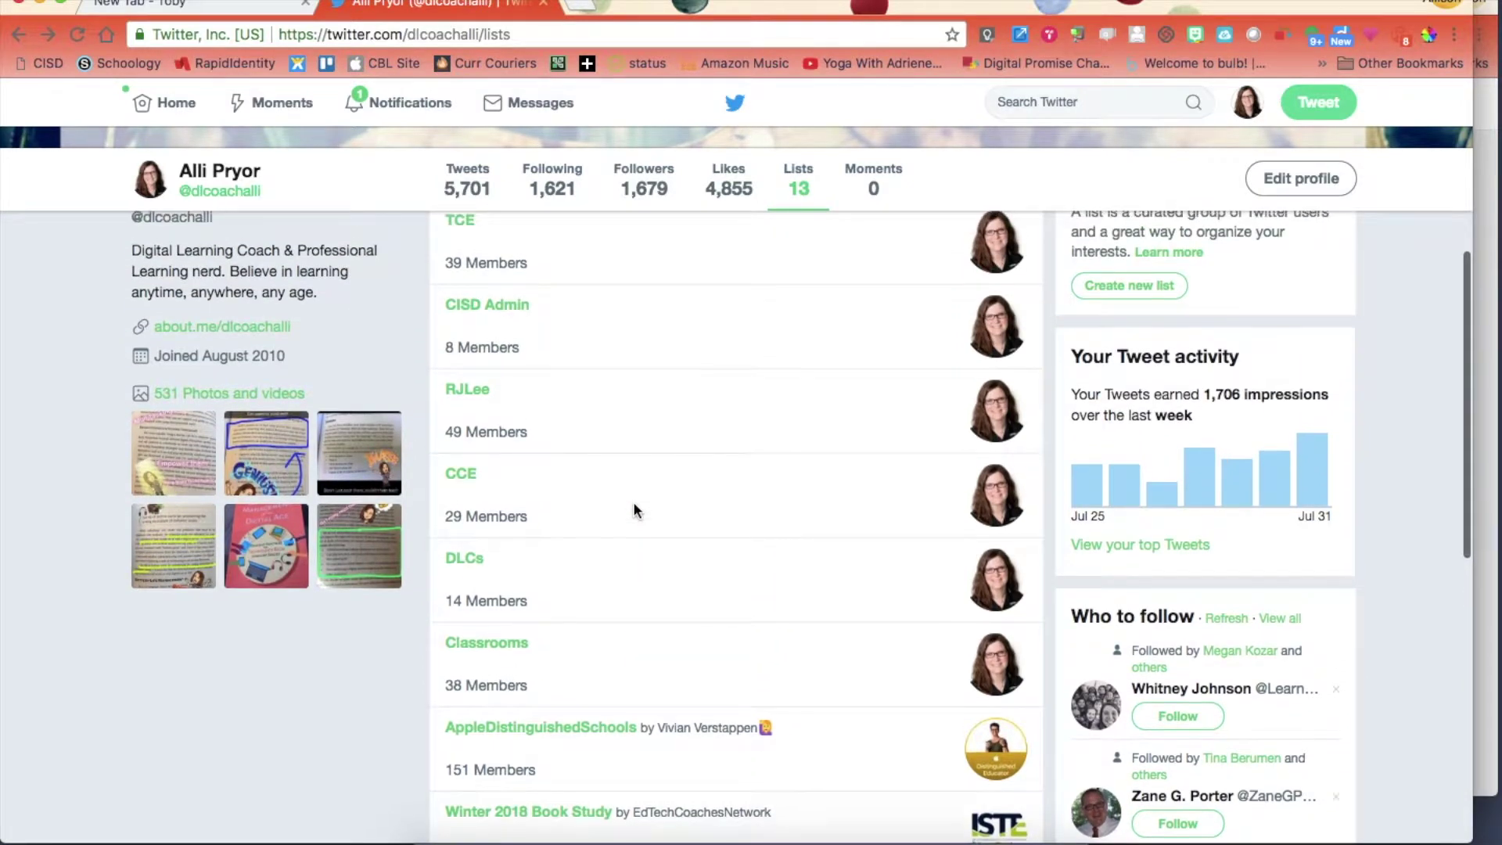
scroll(634, 509, up, 4)
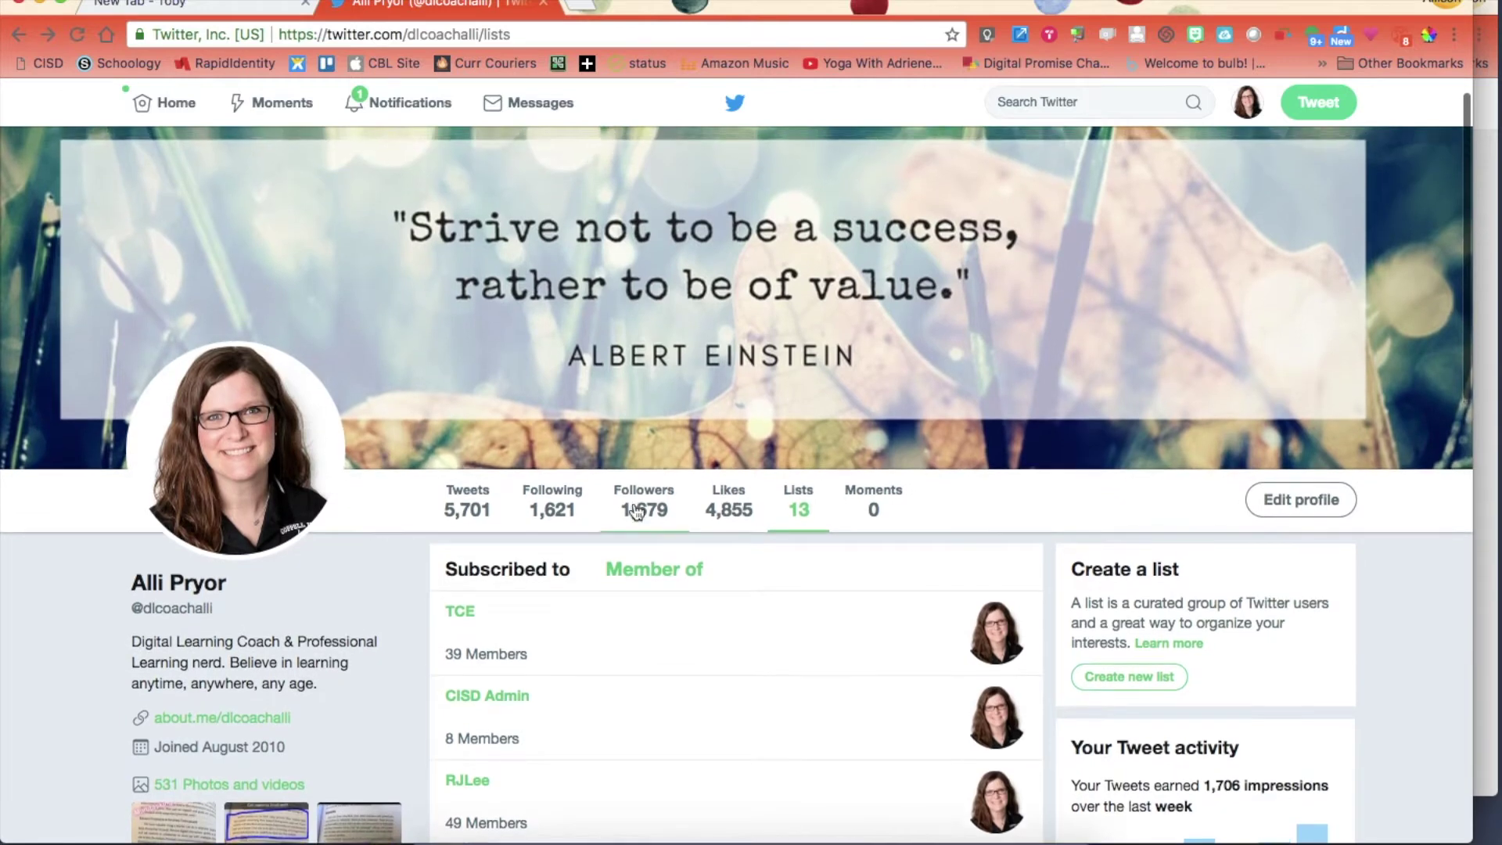
scroll(634, 510, down, 2)
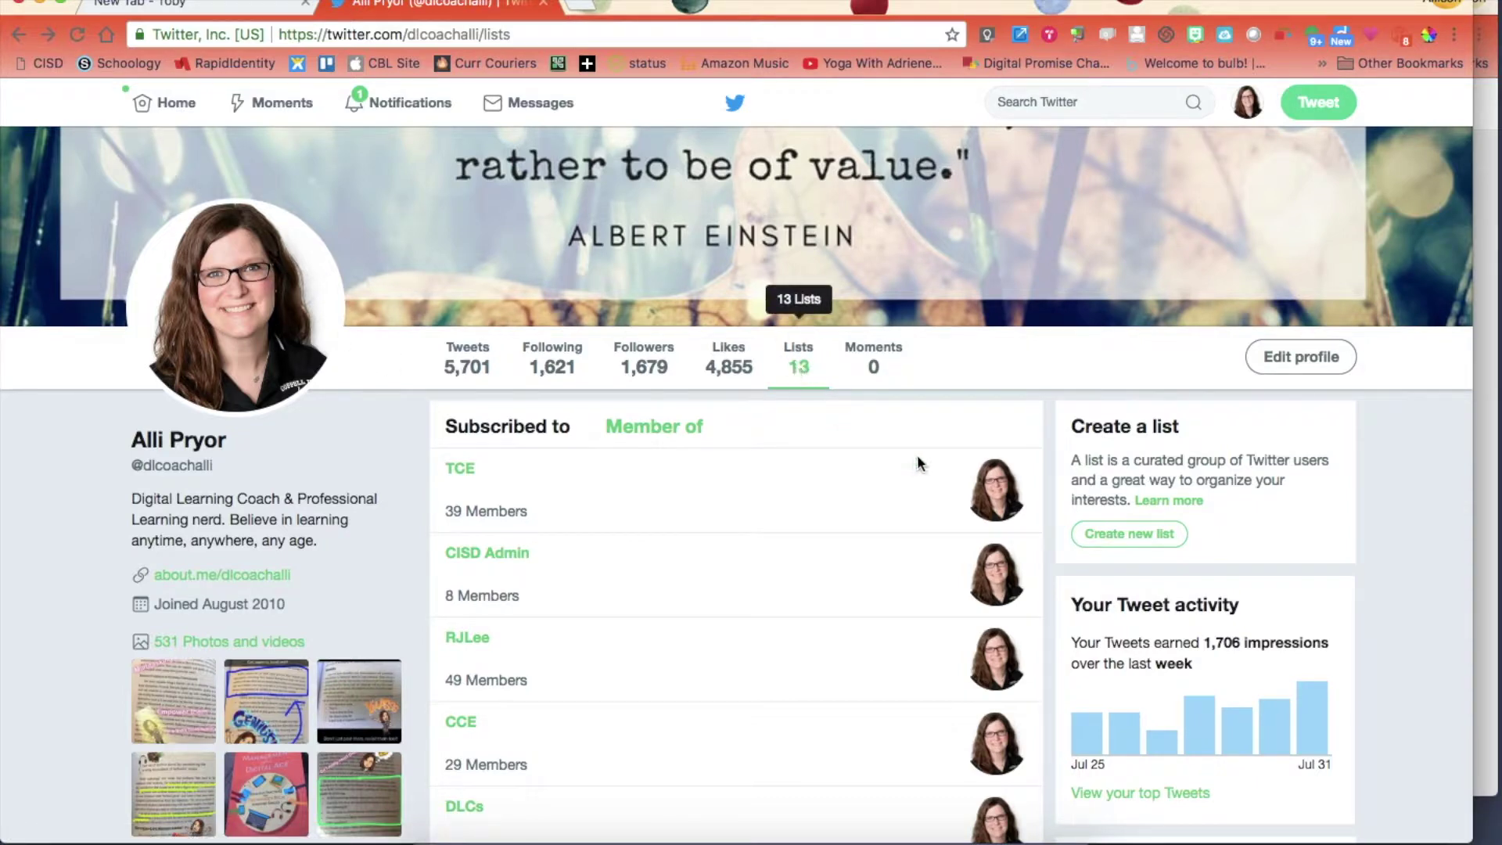
Start a new list named 'CISD Educators', keep it Public, and save it.
click(1155, 540)
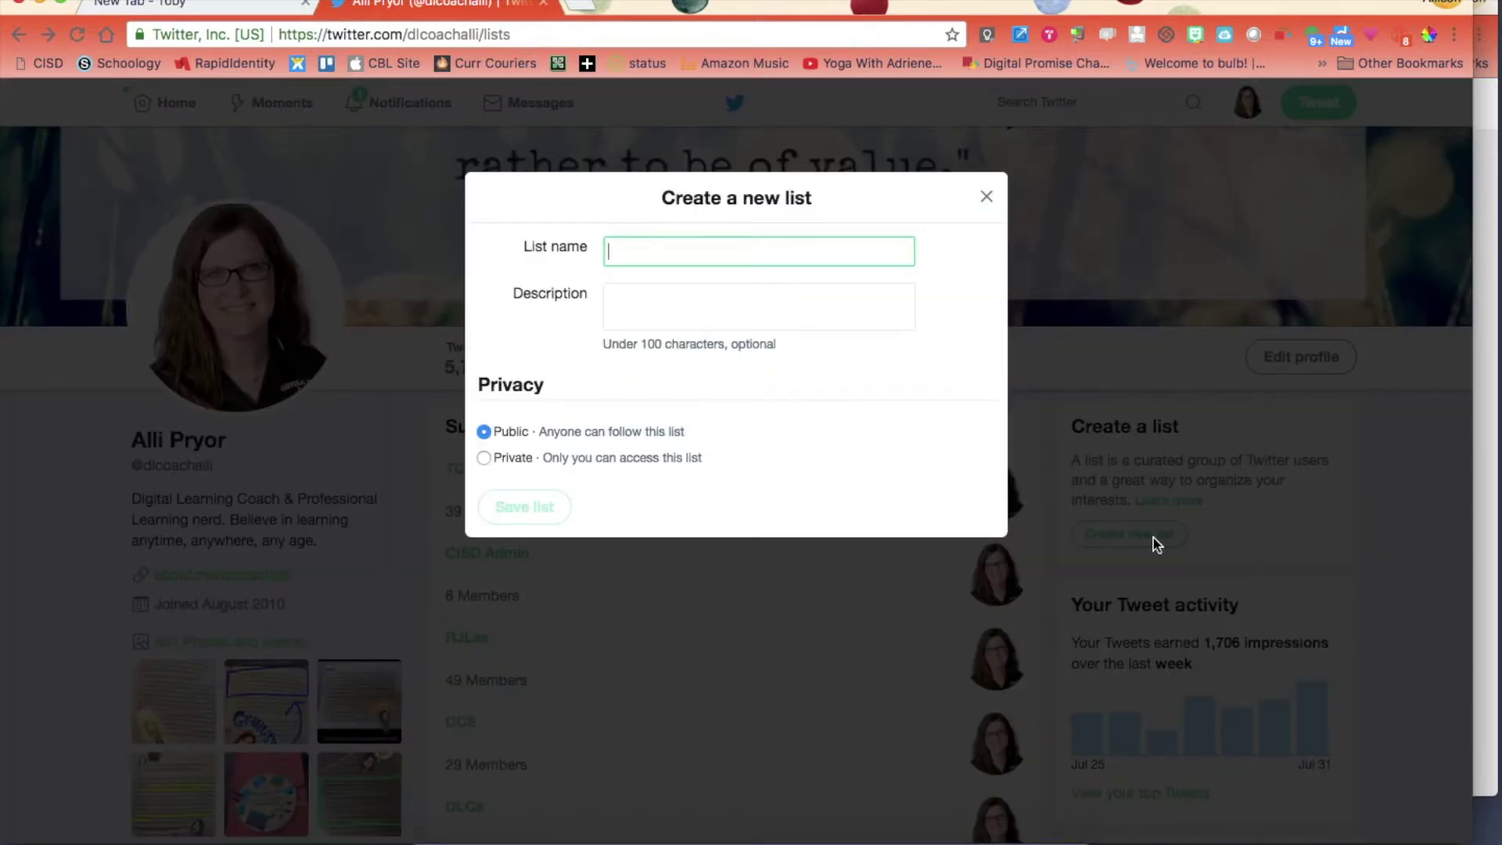
text(CISD Peep)
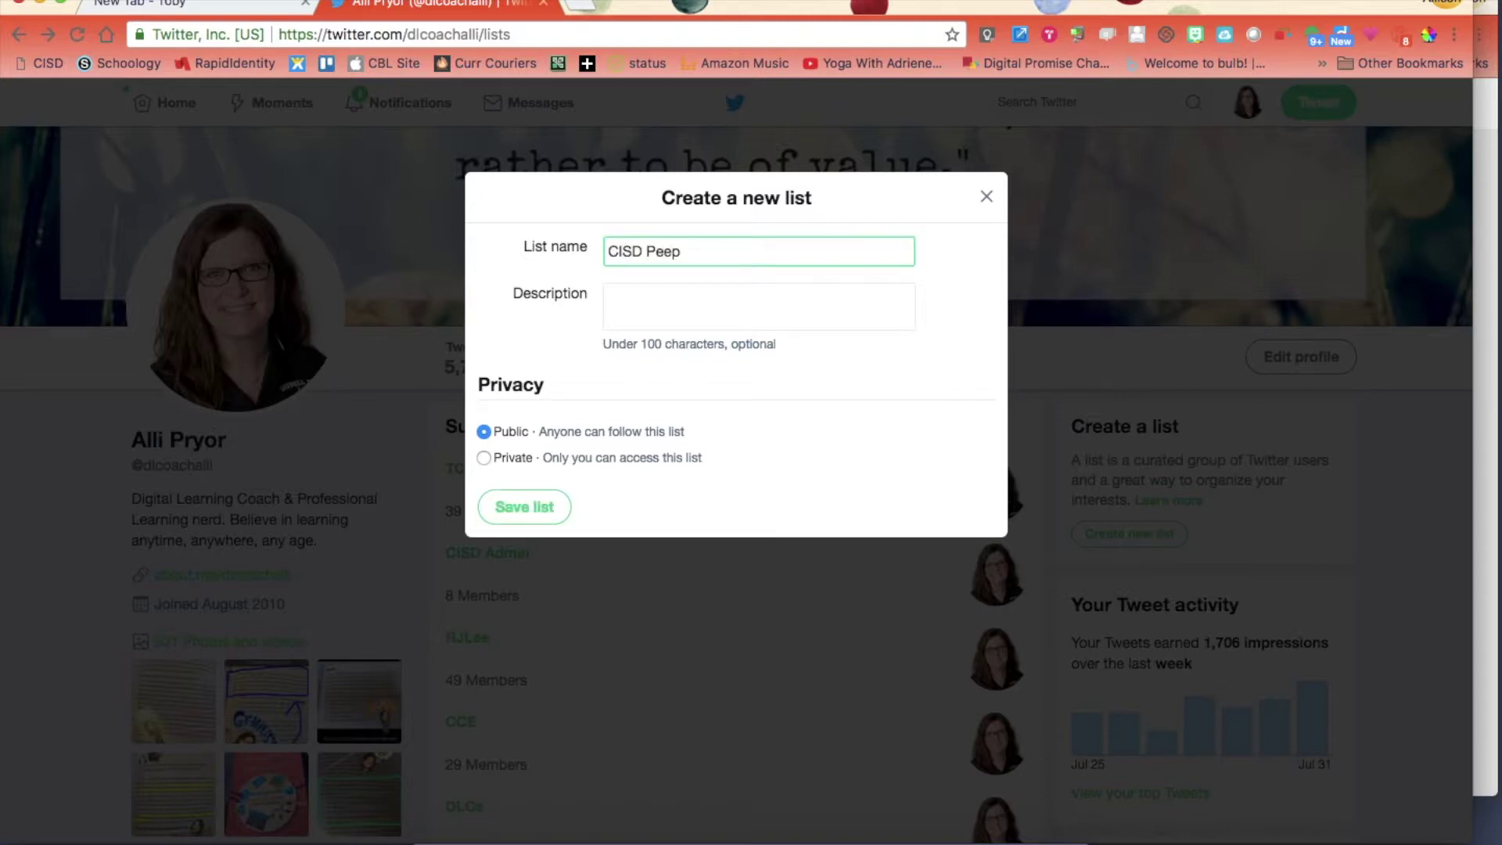
key(BackSpace)
key(BackSpace)
text(opl)
text(I love!)
key(BackSpace)
key(BackSpace)
key(BackSpace)
key(BackSpace)
key(BackSpace)
key(BackSpace)
key(BackSpace)
key(BackSpace)
key(BackSpace)
key(BackSpace)
key(BackSpace)
text(Educators)
click(523, 508)
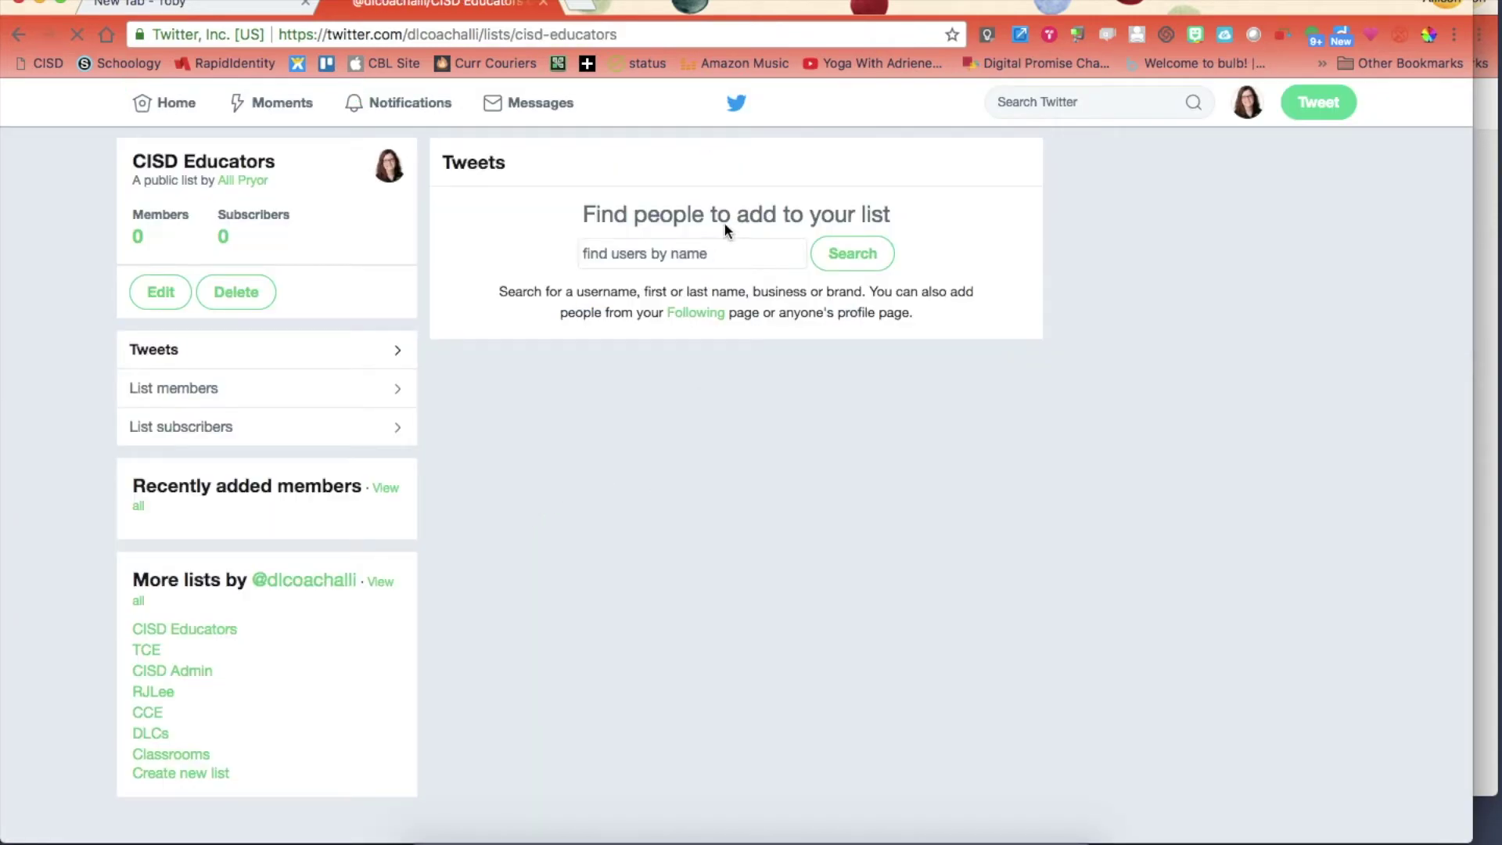
Search people by name for the colleague's account from the empty list page.
click(614, 257)
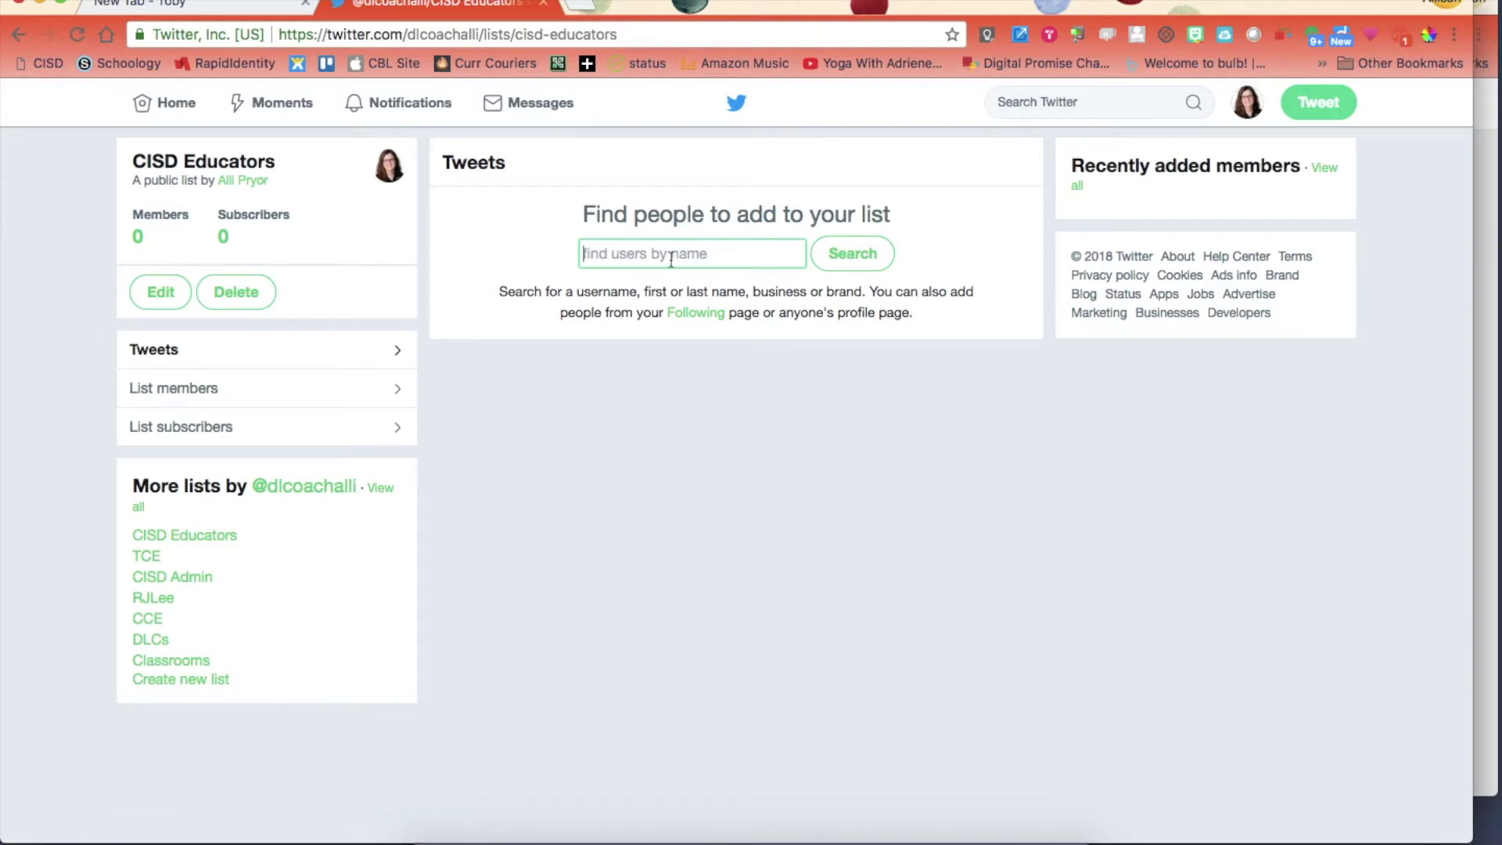
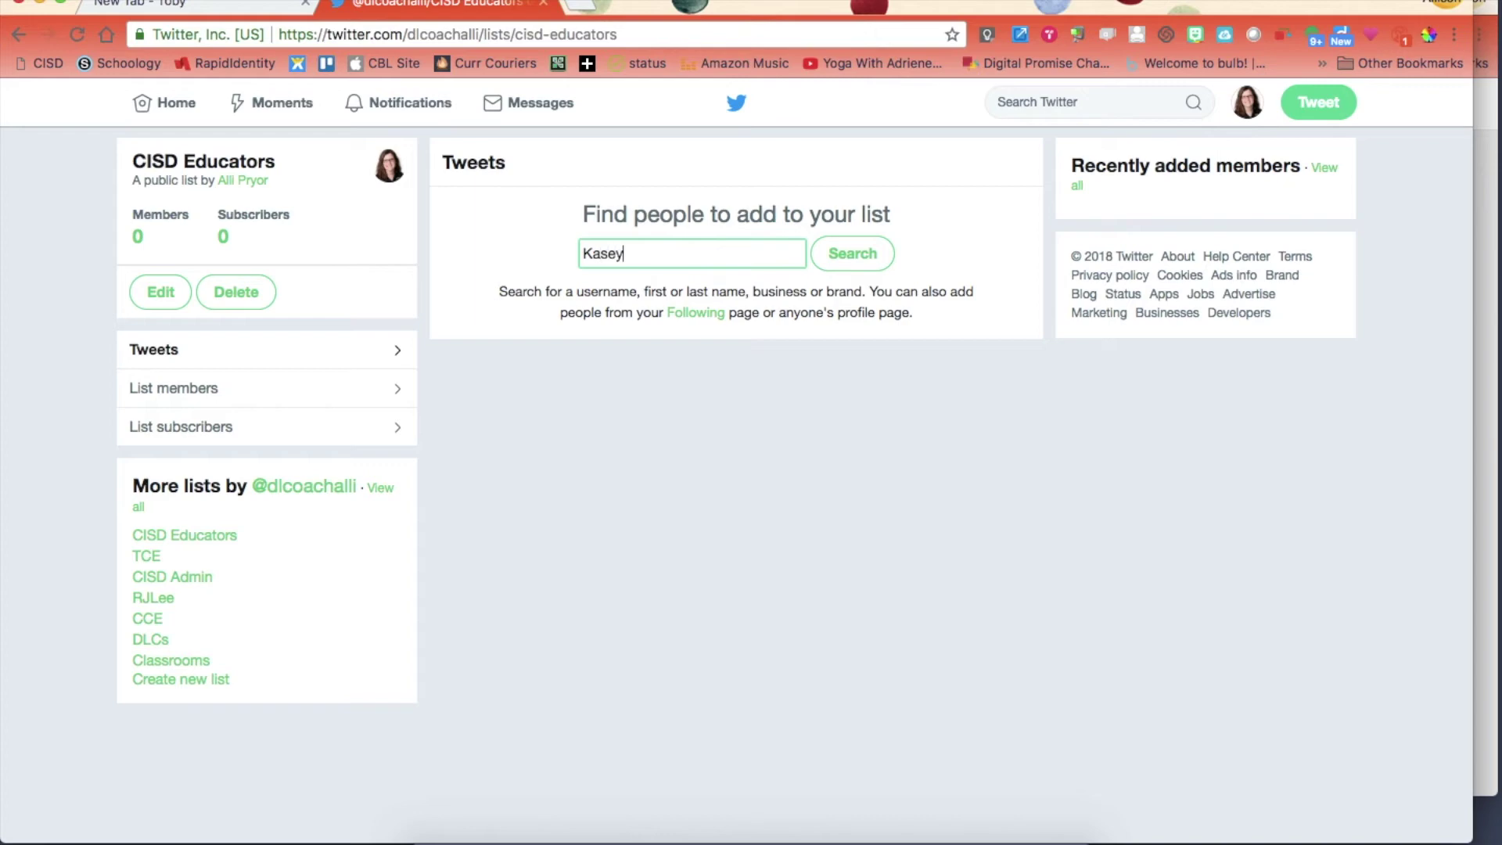
click(843, 266)
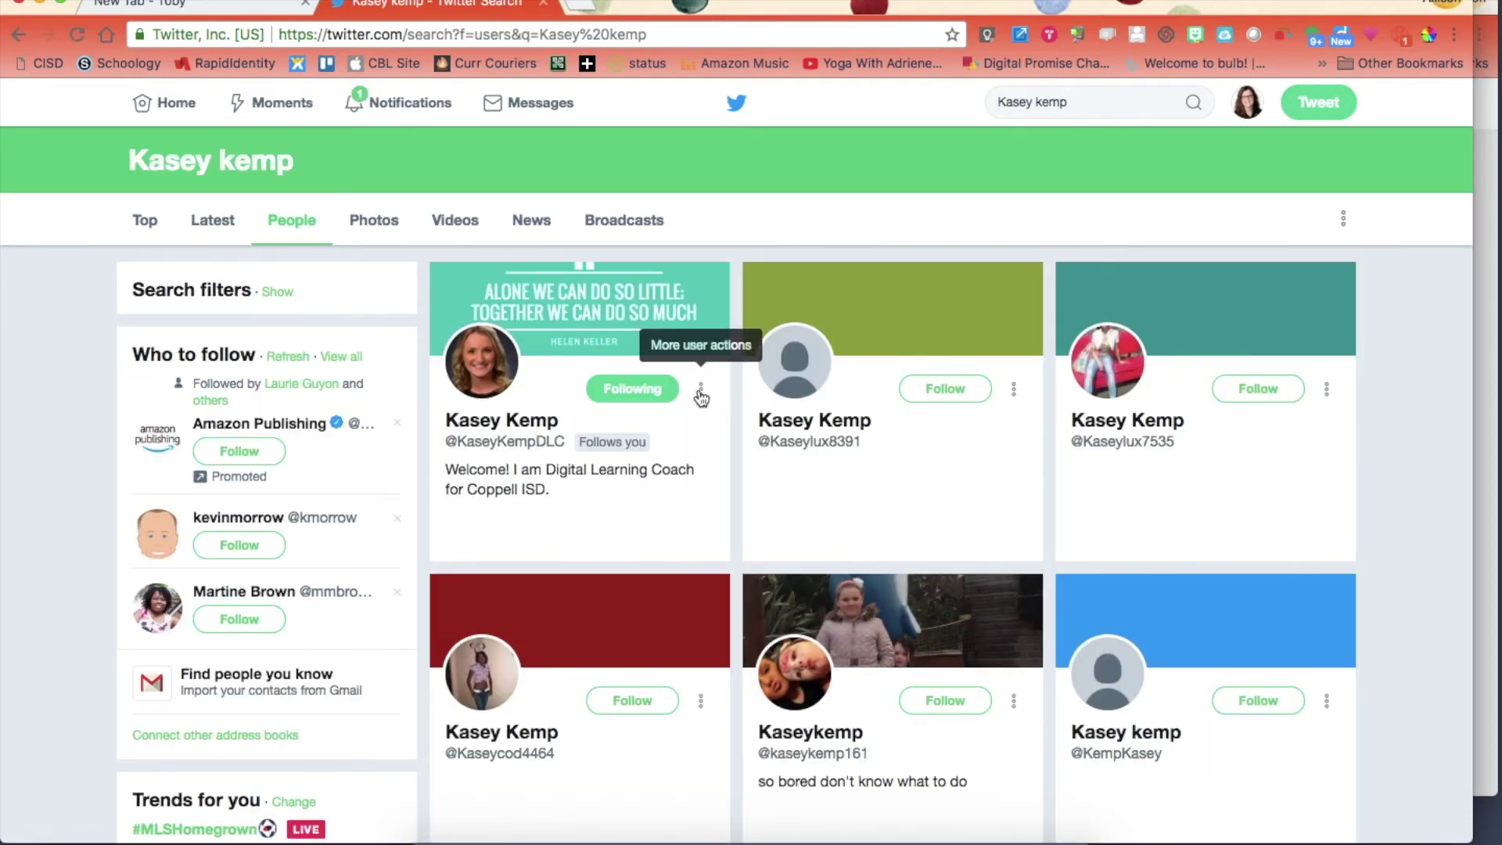
Tick CISD Educators in the first result's Add or remove from lists dialog.
click(700, 391)
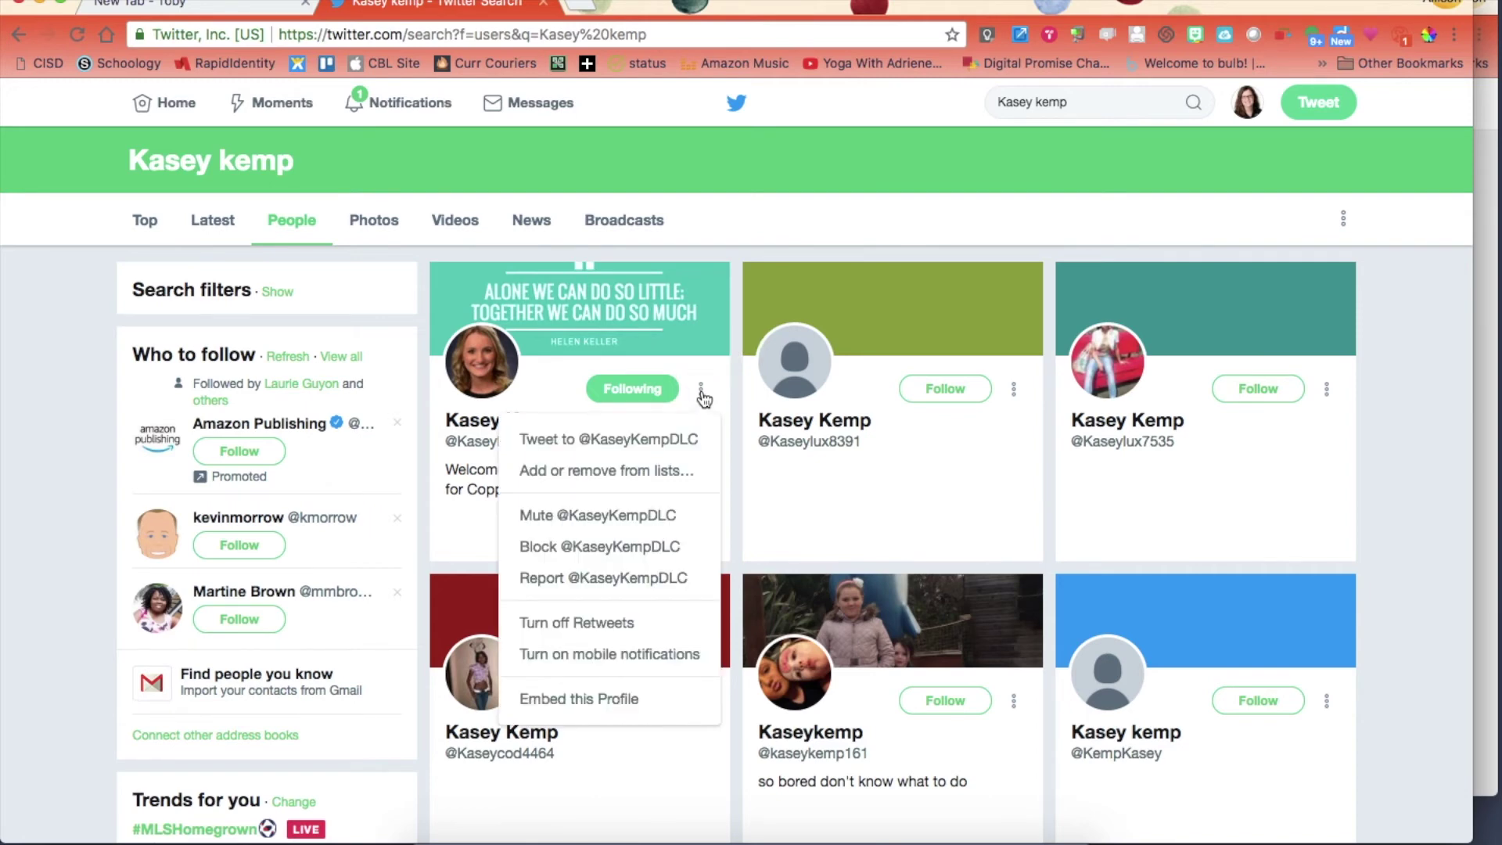
click(632, 473)
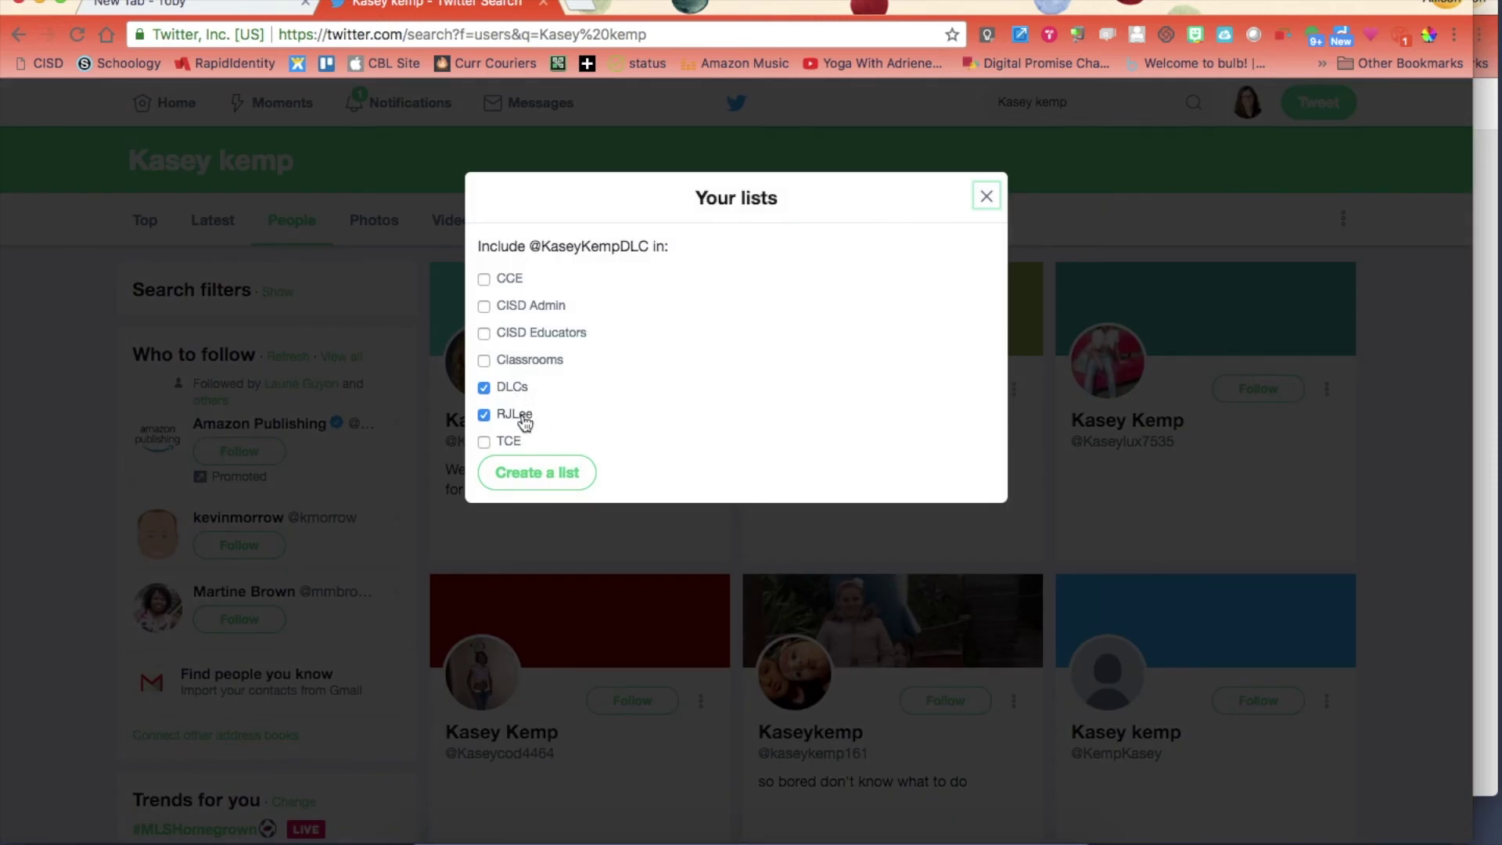
click(484, 334)
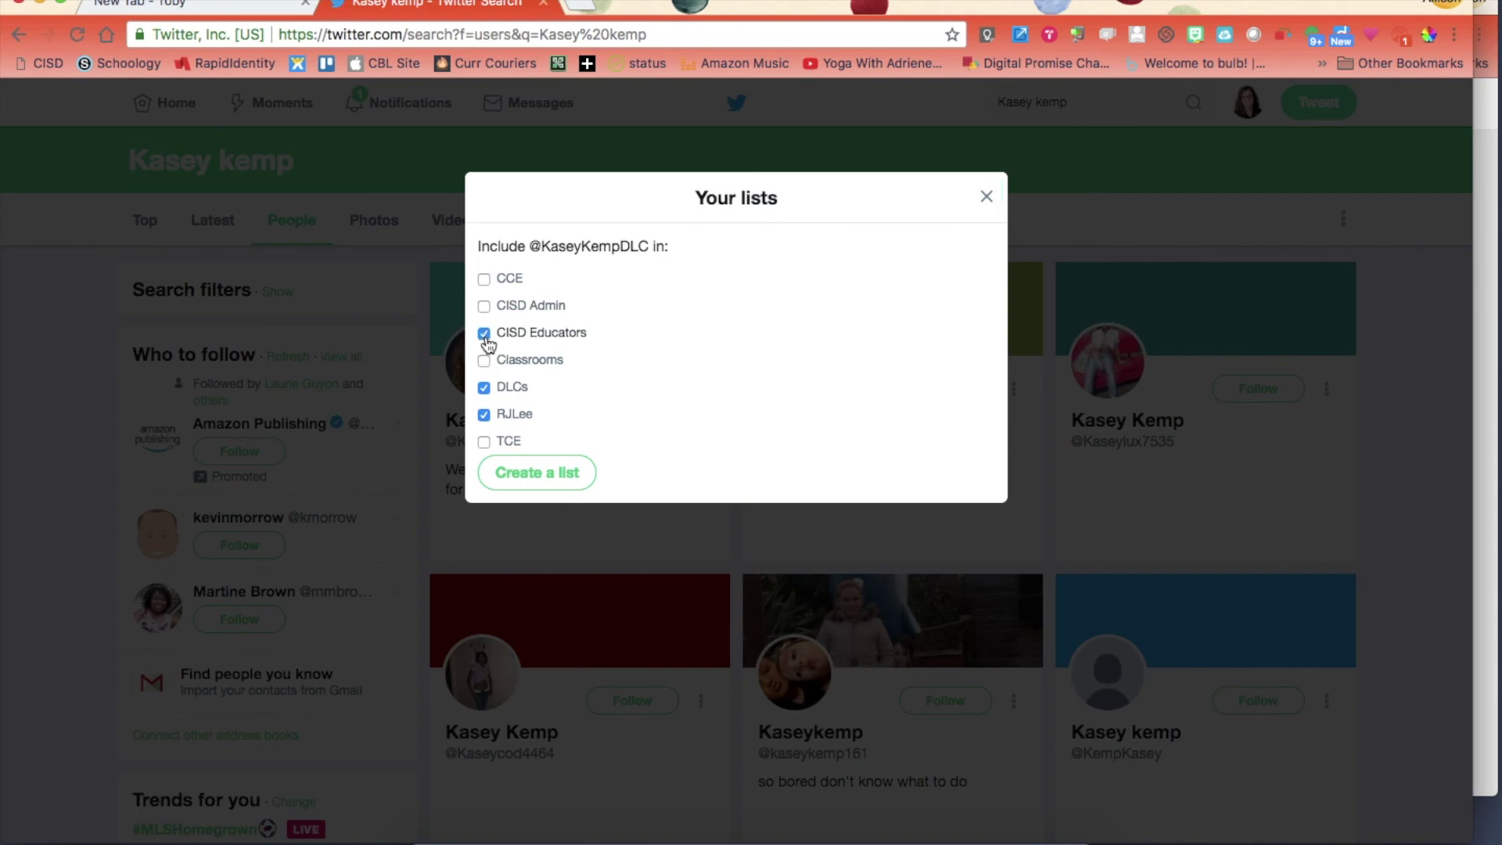